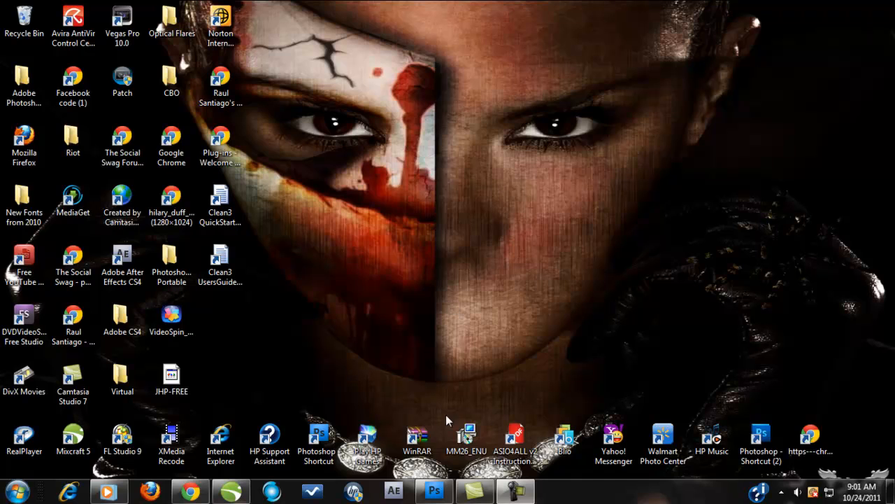
Switch to Photoshop, then duplicate the photo's Background layer and hide the original.
{"action": "left_click", "coordinate": [434, 491]}
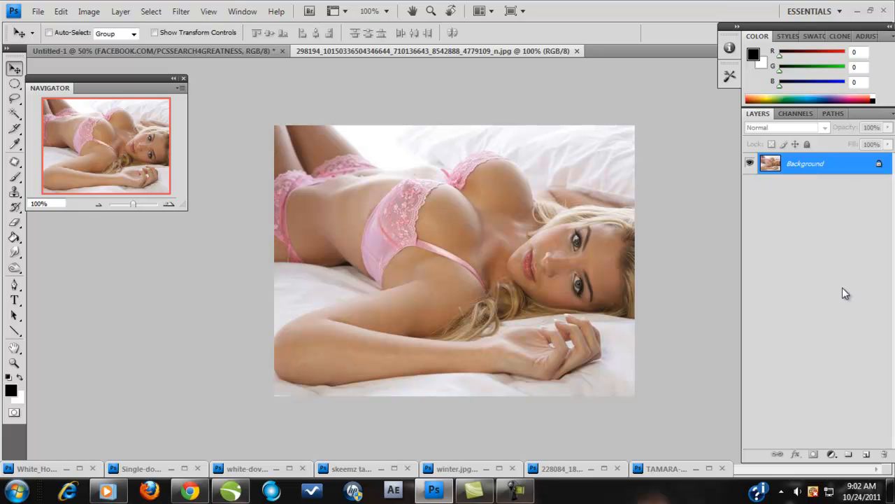
{"action": "mouse_move", "coordinate": [830, 166]}
{"action": "left_mouse_down"}
{"action": "mouse_move", "coordinate": [861, 457]}
{"action": "mouse_move", "coordinate": [829, 157]}
{"action": "left_mouse_up"}
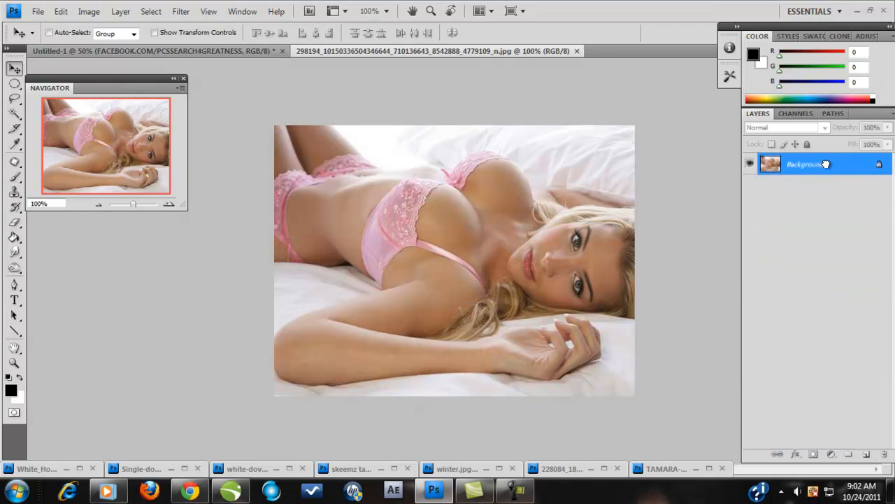
{"action": "key", "text": "ctrl+j"}
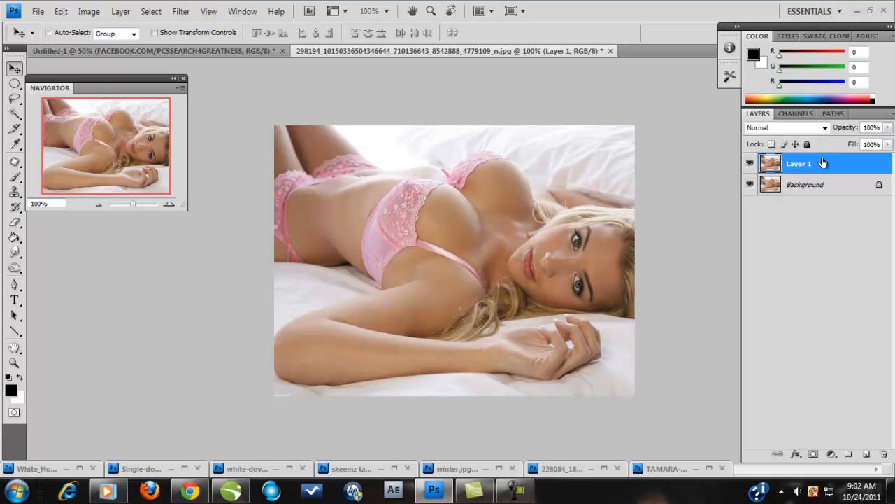
{"action": "left_click", "coordinate": [749, 184]}
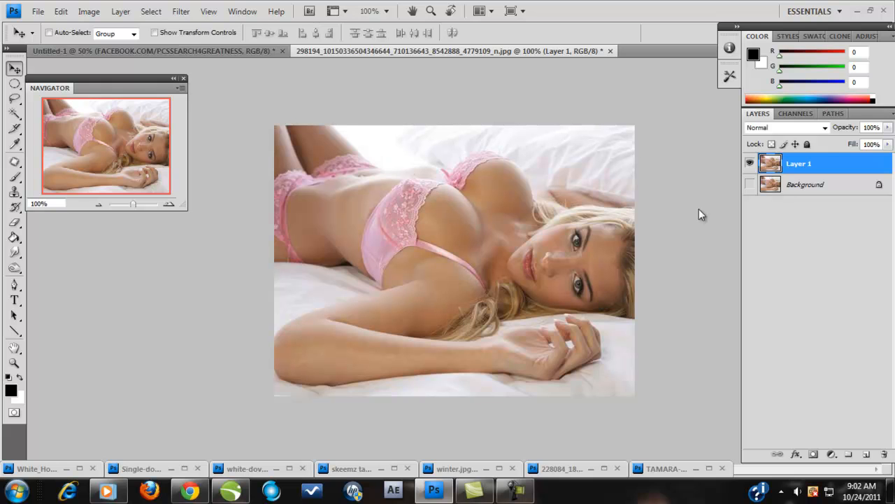
Add a Levels adjustment clipped to Layer 1, darkening the shadows with midtones at about 0.94, and compare before and after.
{"action": "left_click", "coordinate": [832, 455]}
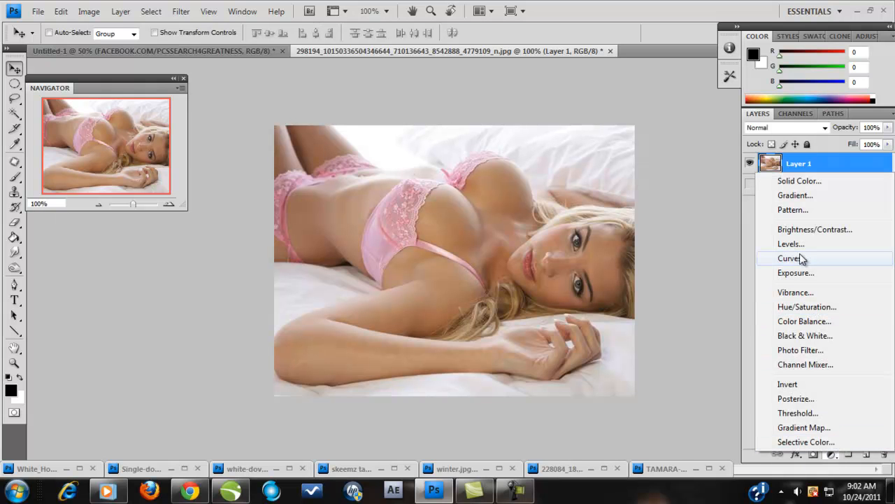
{"action": "left_click", "coordinate": [799, 246]}
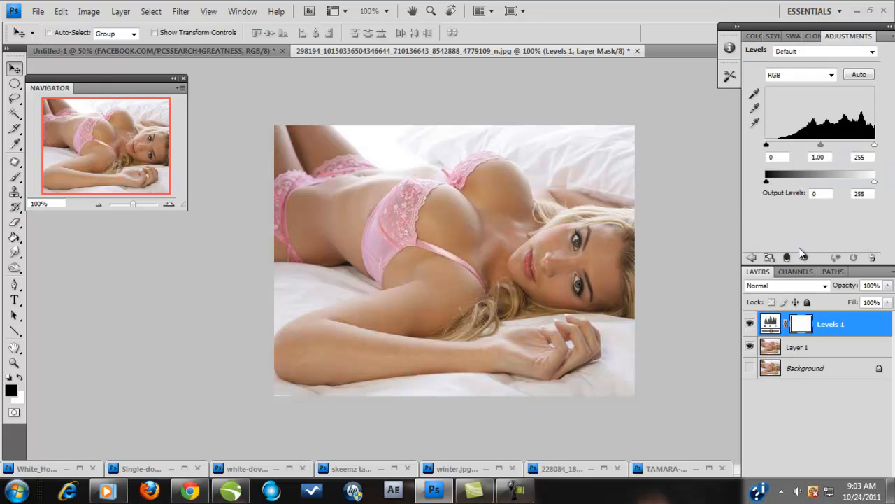
{"action": "key", "text": "ctrl+alt+g"}
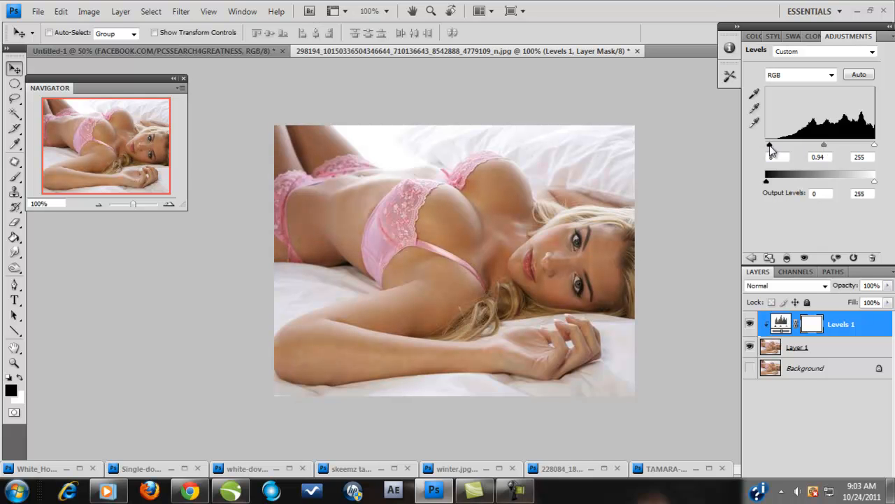
{"action": "left_click_drag", "start_coordinate": [874, 145], "coordinate": [880, 147]}
{"action": "left_click", "coordinate": [749, 324]}
{"action": "left_click", "coordinate": [749, 324]}
Convert Layer 1 to a Smart Object.
{"action": "left_click", "coordinate": [791, 348]}
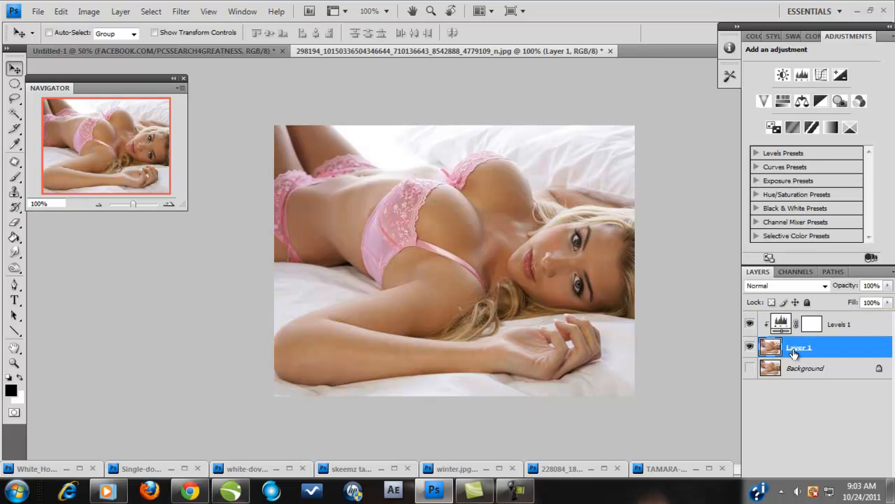
{"action": "right_click", "coordinate": [796, 359]}
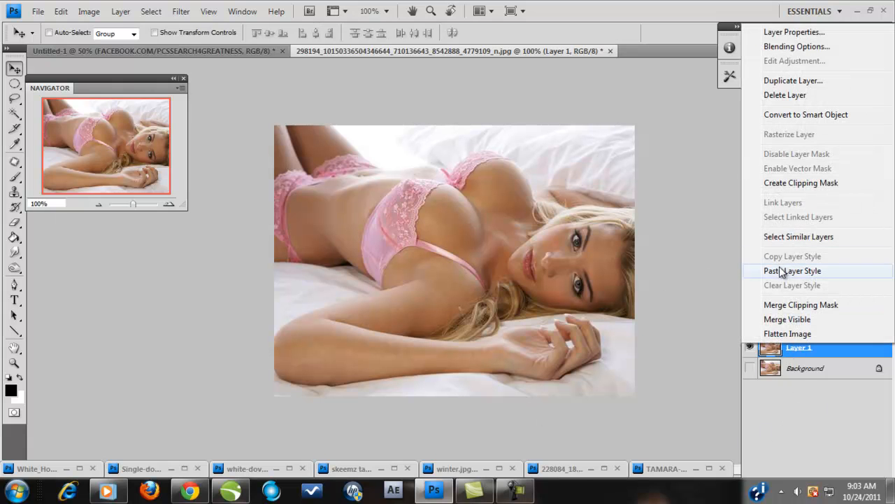
{"action": "left_click", "coordinate": [789, 114]}
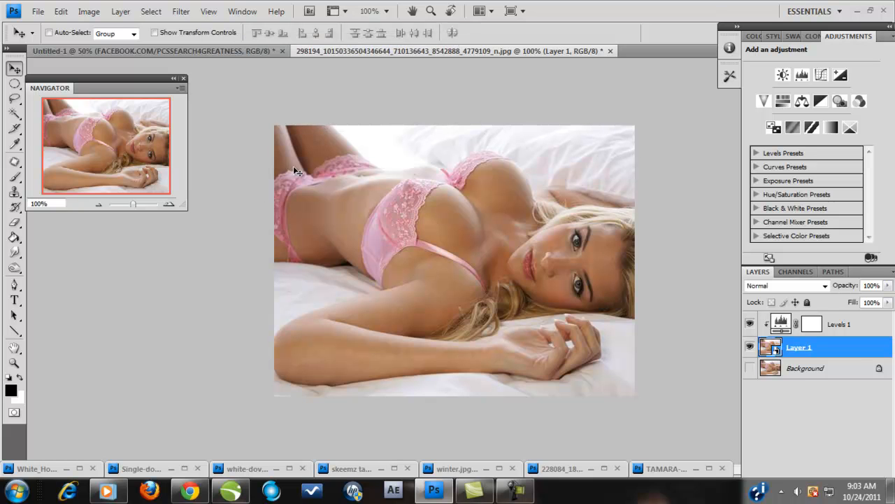
Apply Reduce Noise to Layer 1 with strength 8, preserve details 30%, reduce color noise 40% and sharpen details 30%.
{"action": "left_click", "coordinate": [177, 15]}
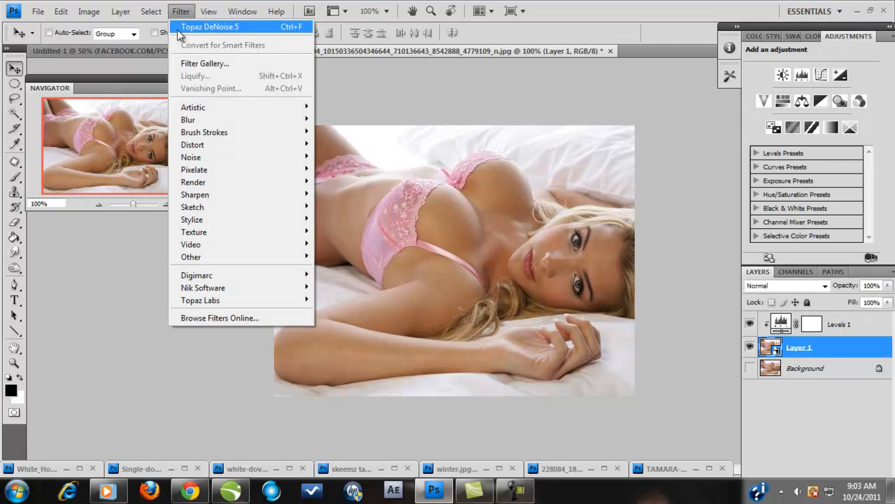
{"action": "mouse_move", "coordinate": [200, 162]}
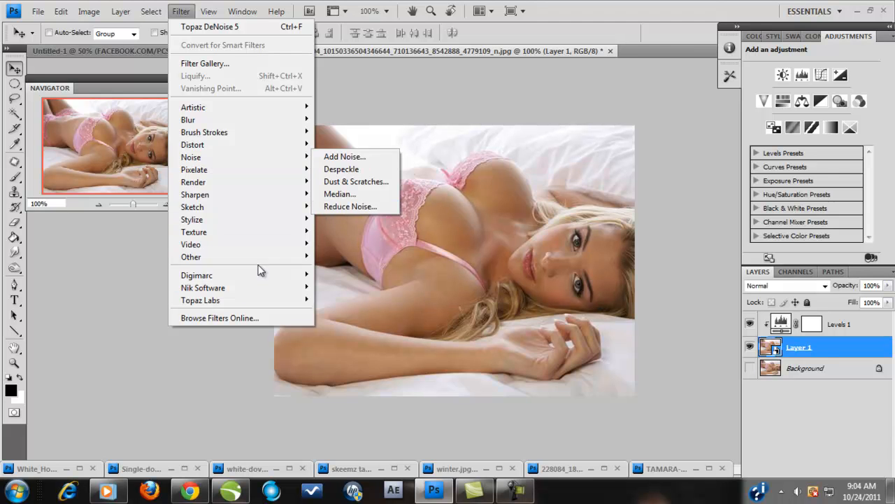
{"action": "mouse_move", "coordinate": [235, 299]}
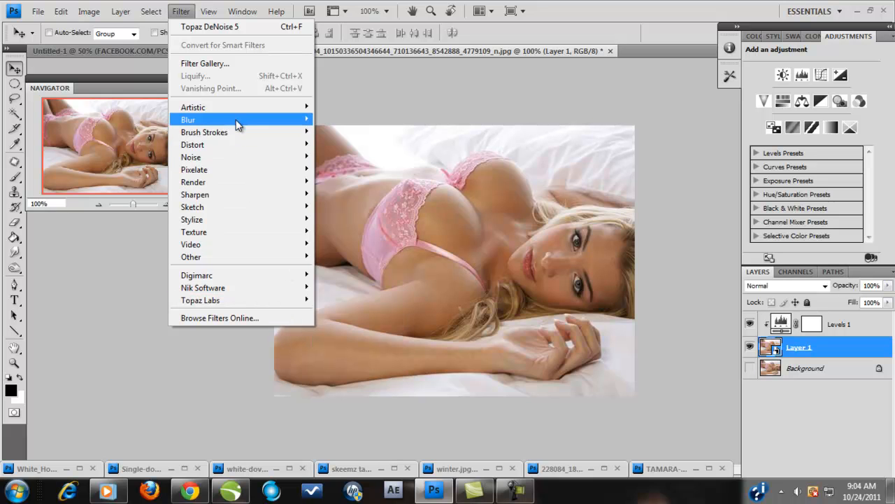
{"action": "mouse_move", "coordinate": [231, 140]}
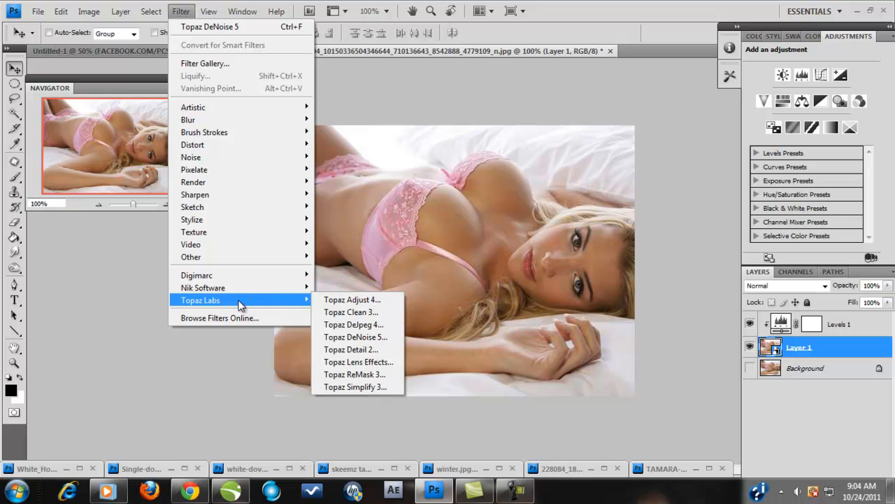
{"action": "mouse_move", "coordinate": [284, 221]}
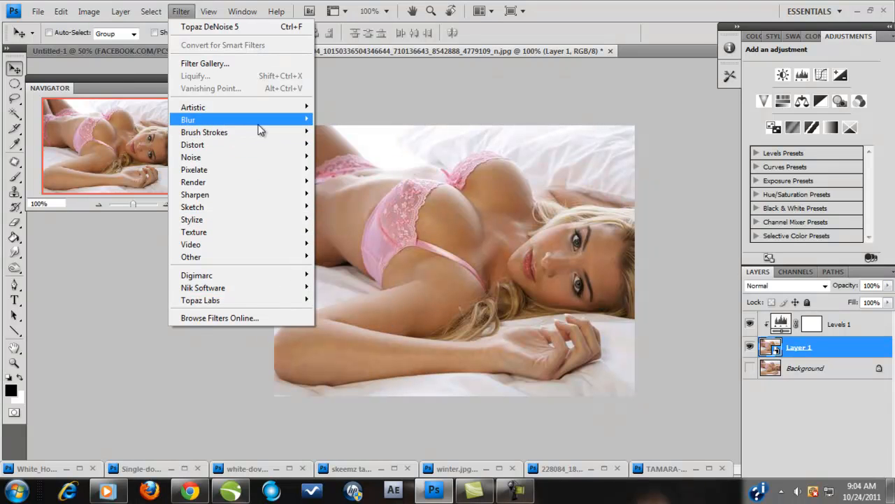
{"action": "mouse_move", "coordinate": [244, 166]}
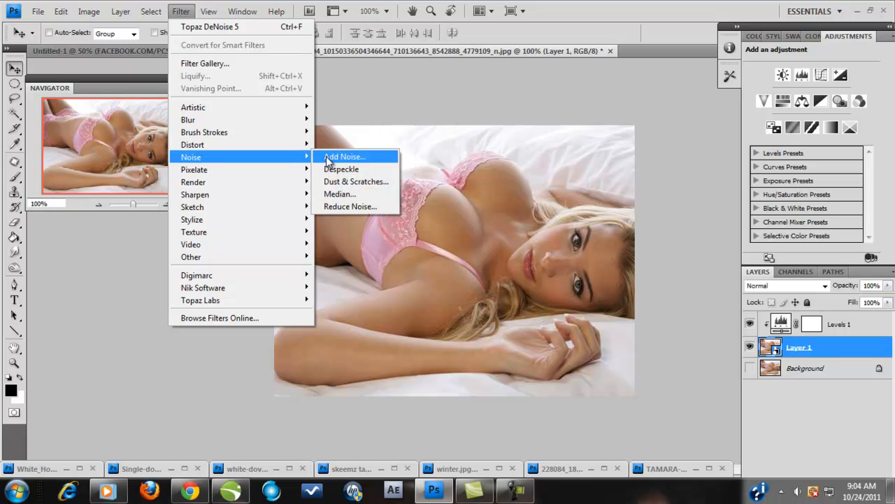
{"action": "left_click", "coordinate": [341, 207]}
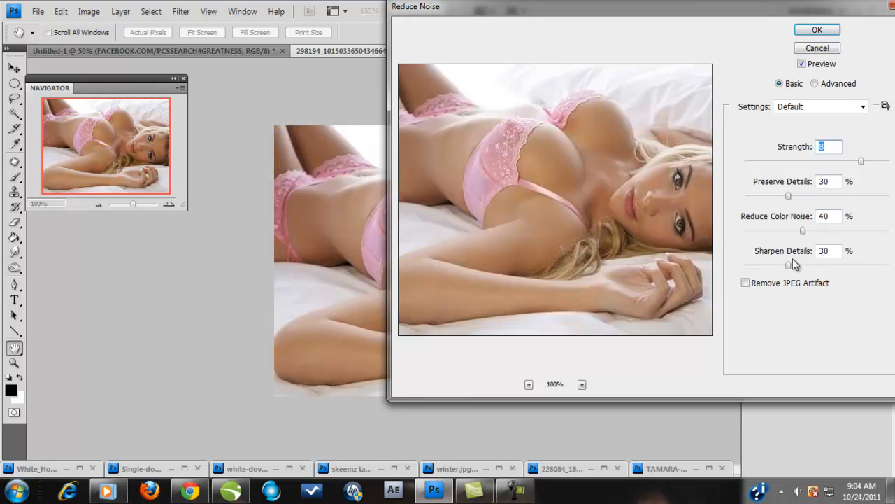
{"action": "left_click", "coordinate": [801, 63]}
{"action": "left_click", "coordinate": [641, 192]}
{"action": "mouse_move", "coordinate": [584, 188]}
{"action": "left_mouse_down"}
{"action": "mouse_move", "coordinate": [561, 168]}
{"action": "mouse_move", "coordinate": [572, 175]}
{"action": "left_mouse_up"}
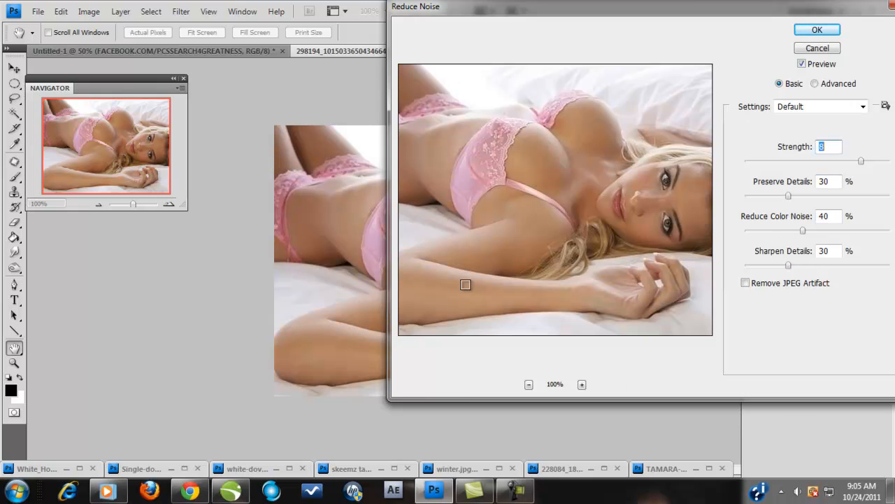
{"action": "left_click", "coordinate": [817, 31]}
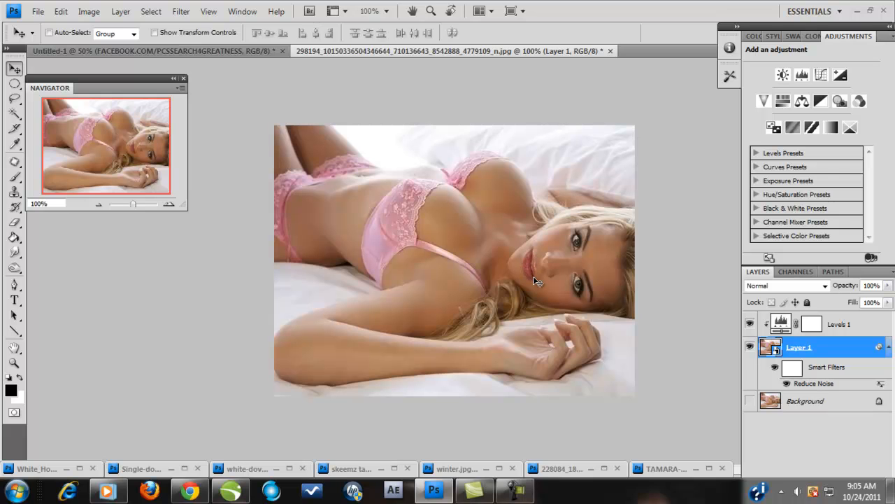
{"action": "key", "text": "shift+Down"}
{"action": "left_click", "coordinate": [61, 12]}
{"action": "left_click", "coordinate": [62, 54]}
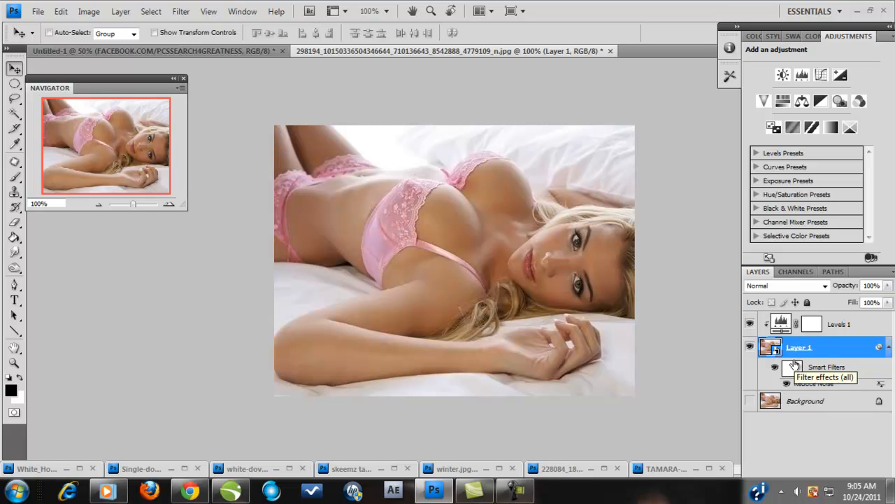
Duplicate Layer 1 and apply a High Pass filter with a 5.0 pixel radius to the copy.
{"action": "key", "text": "ctrl+j"}
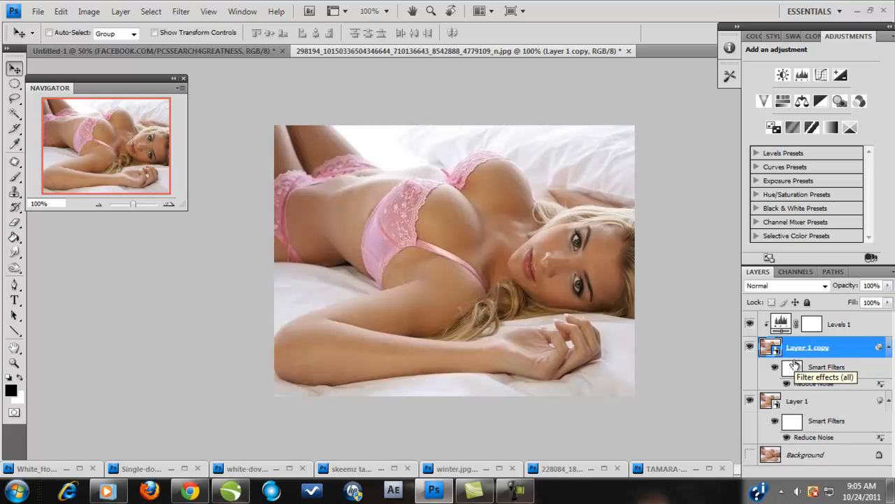
{"action": "left_click", "coordinate": [181, 12]}
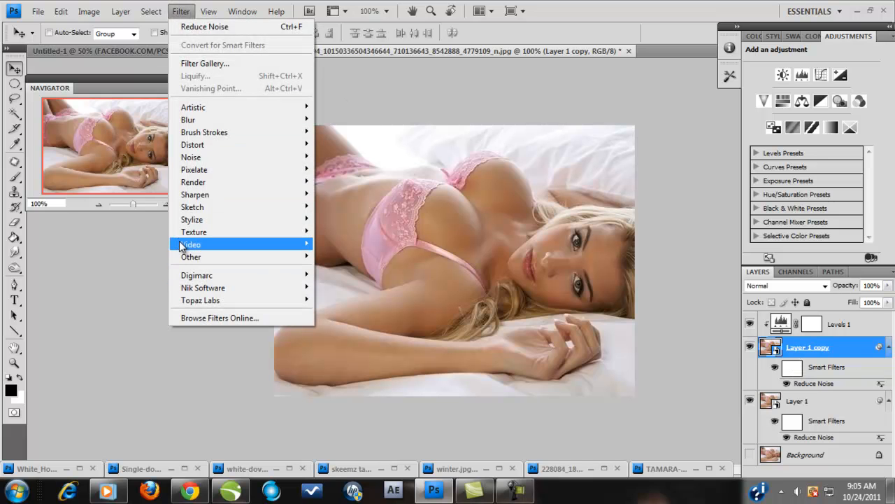
{"action": "mouse_move", "coordinate": [183, 257]}
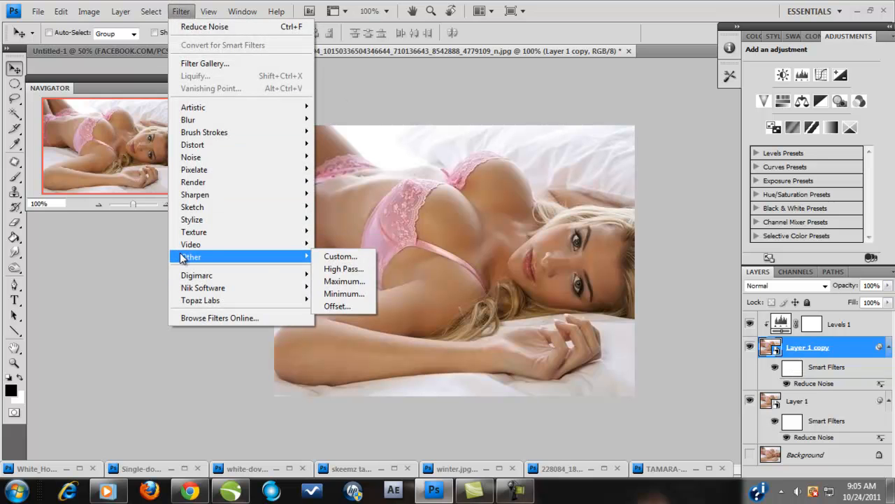
{"action": "left_click", "coordinate": [343, 270]}
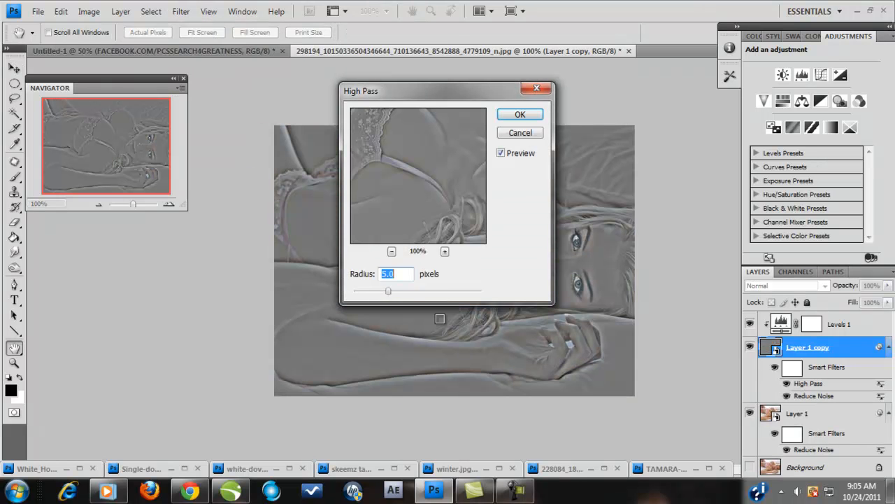
{"action": "left_click_drag", "start_coordinate": [418, 92], "coordinate": [266, 94]}
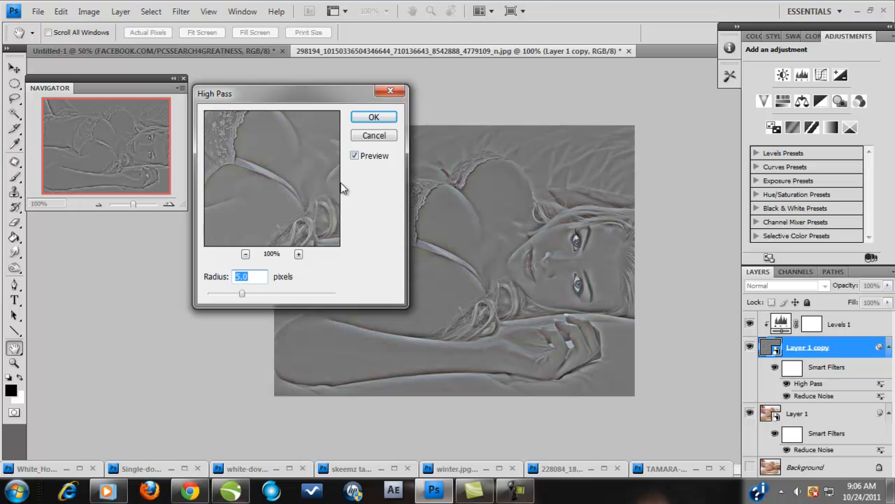
{"action": "left_click", "coordinate": [369, 118]}
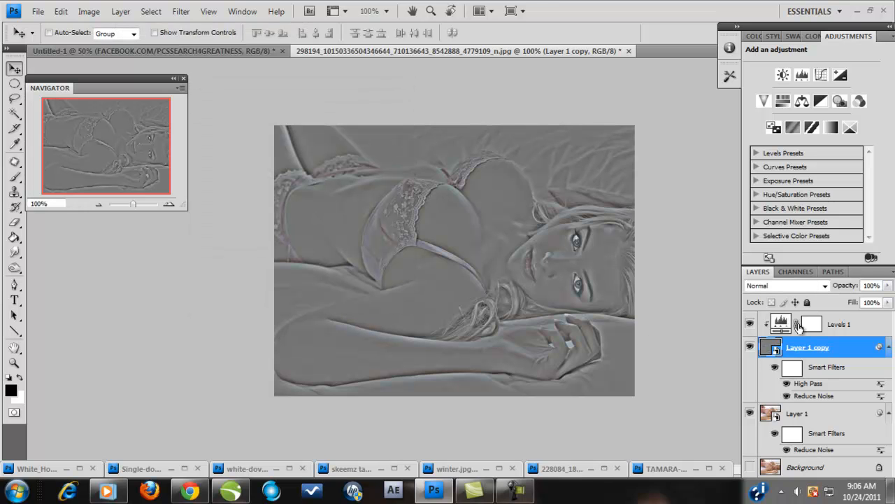
Set the High Pass copy's blend mode to Soft Light and compare the photo with and without that layer.
{"action": "left_click", "coordinate": [768, 286]}
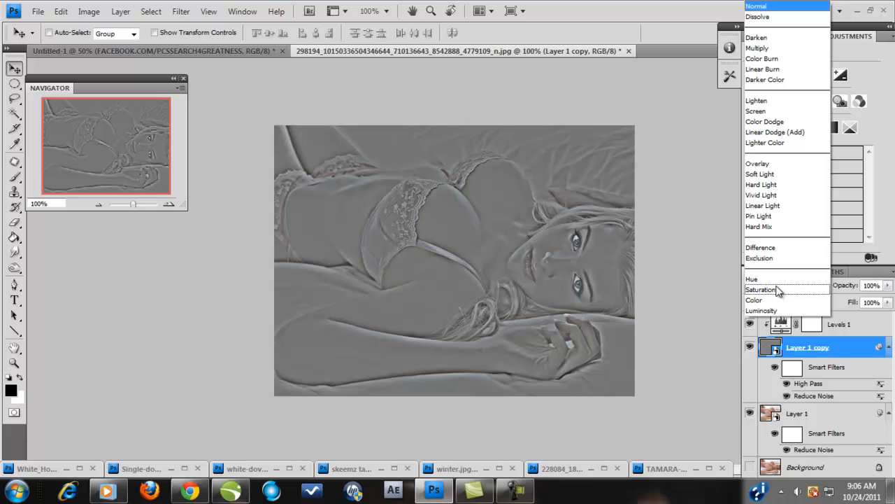
{"action": "left_click", "coordinate": [770, 174]}
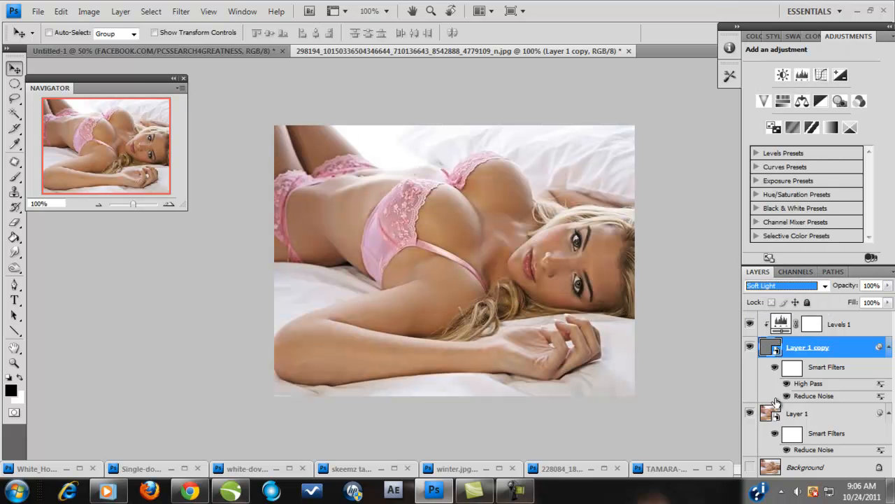
{"action": "left_click", "coordinate": [750, 350]}
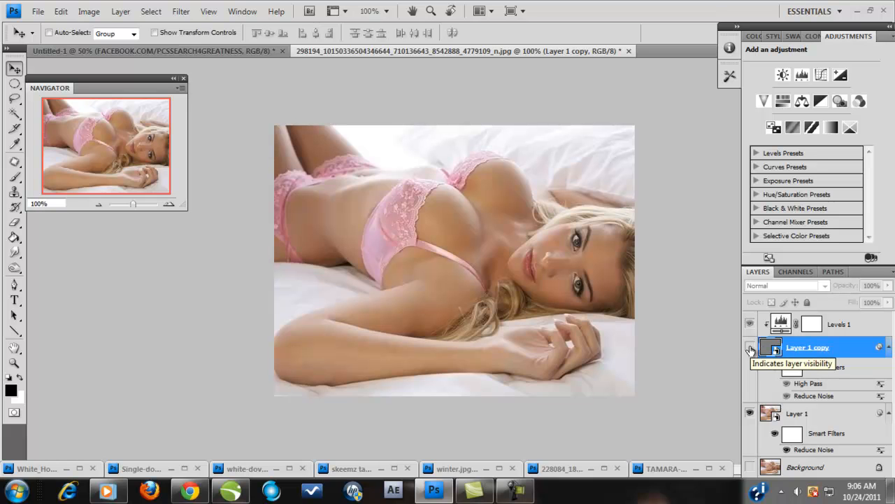
{"action": "left_click", "coordinate": [750, 350]}
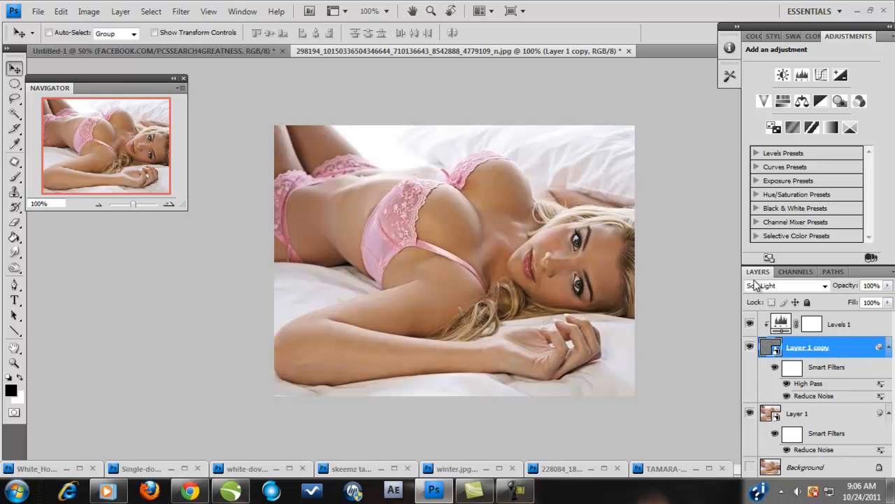
Add a white layer mask to Layer 1 copy and set up a hard round 20 px brush for painting.
{"action": "left_click", "coordinate": [756, 37]}
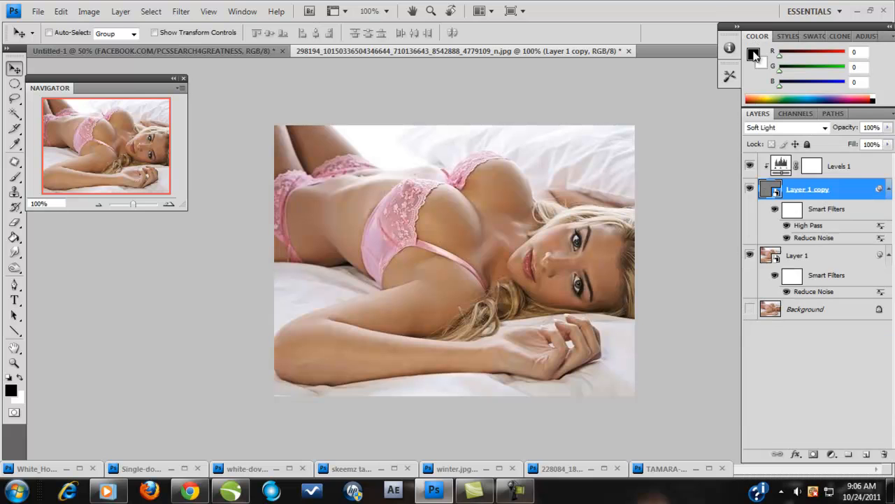
{"action": "left_click", "coordinate": [813, 454]}
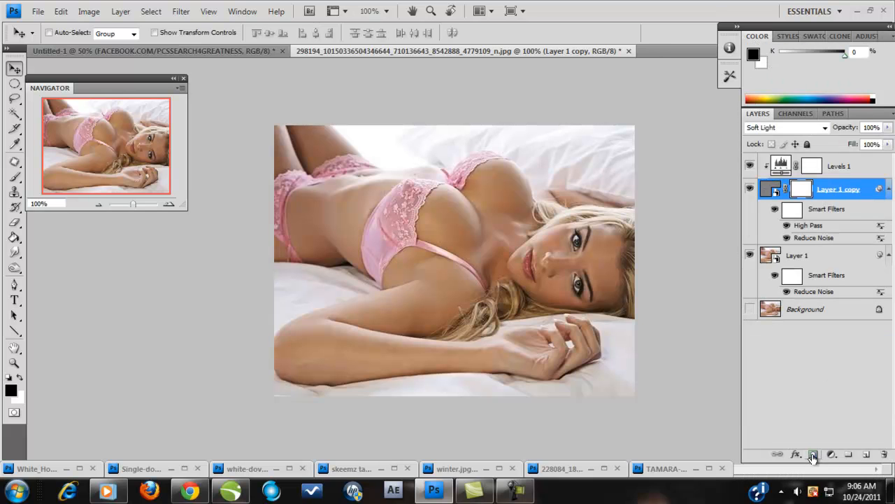
{"action": "left_click", "coordinate": [14, 176]}
{"action": "left_click", "coordinate": [89, 33]}
{"action": "left_click", "coordinate": [112, 163]}
{"action": "left_click", "coordinate": [112, 141]}
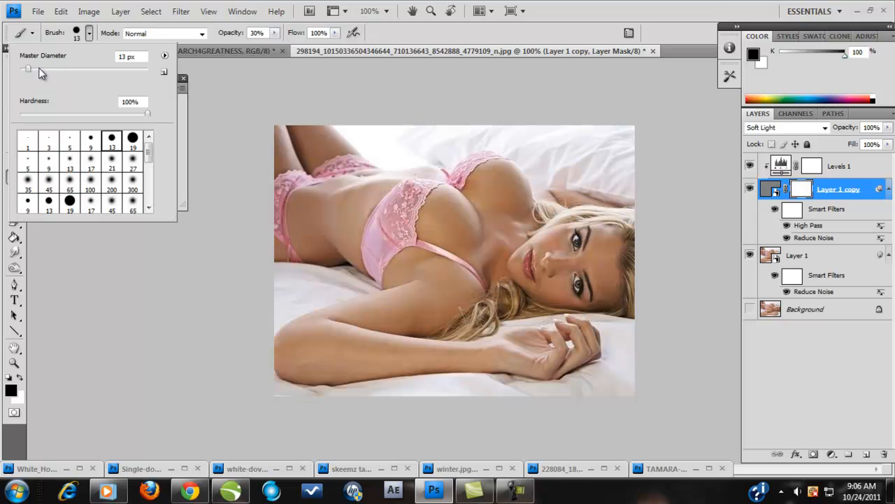
{"action": "left_click_drag", "start_coordinate": [28, 71], "coordinate": [39, 71]}
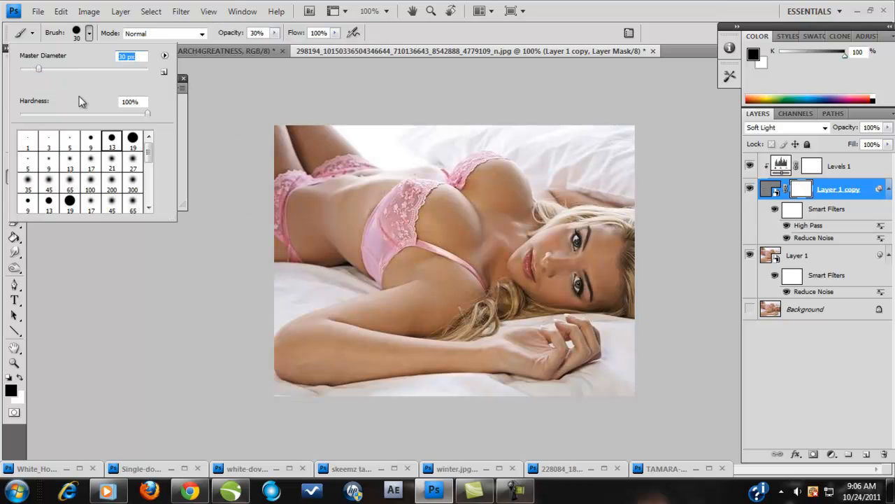
{"action": "left_click", "coordinate": [37, 68]}
{"action": "left_click_drag", "start_coordinate": [37, 68], "coordinate": [31, 70]}
{"action": "left_click", "coordinate": [519, 30]}
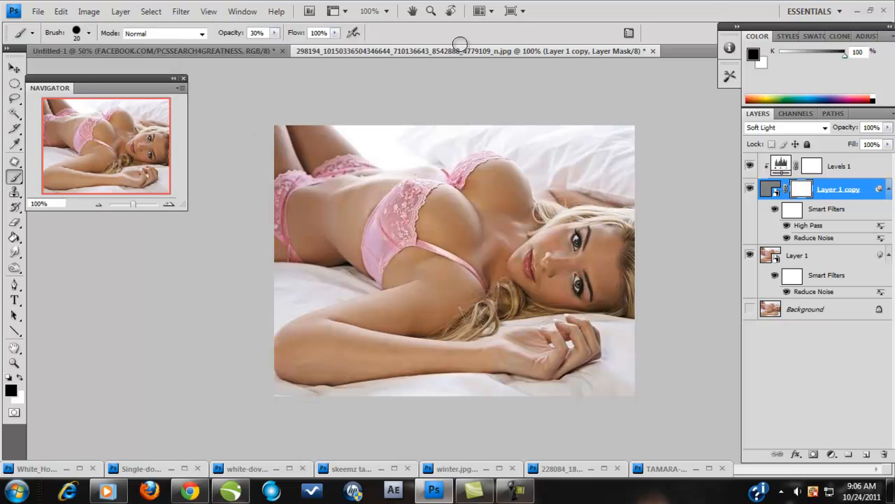
Dab the Layer 1 copy mask over the lower eye using a hard round 5 px brush.
{"action": "left_click_drag", "start_coordinate": [104, 79], "coordinate": [152, 110]}
{"action": "left_click_drag", "start_coordinate": [182, 237], "coordinate": [188, 234]}
{"action": "left_click", "coordinate": [872, 470]}
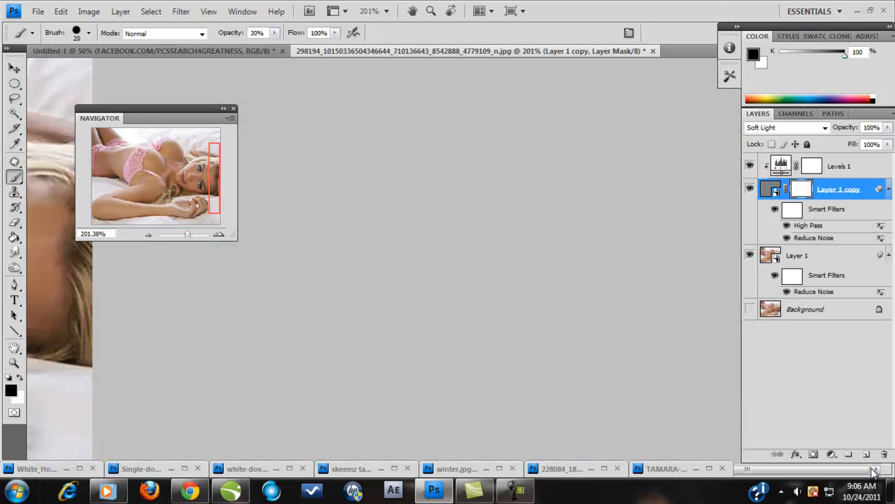
{"action": "left_click_drag", "start_coordinate": [217, 200], "coordinate": [219, 200]}
{"action": "left_click", "coordinate": [88, 33]}
{"action": "left_click", "coordinate": [87, 140]}
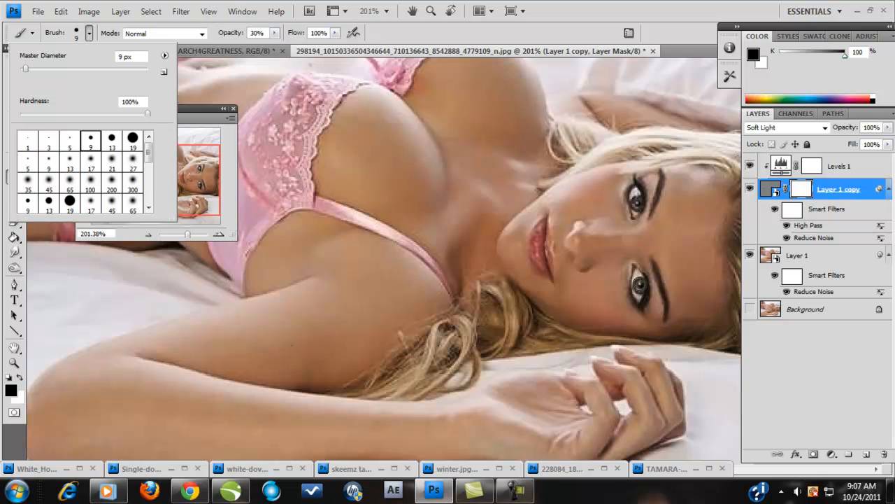
{"action": "left_click", "coordinate": [75, 145]}
{"action": "left_click", "coordinate": [641, 285]}
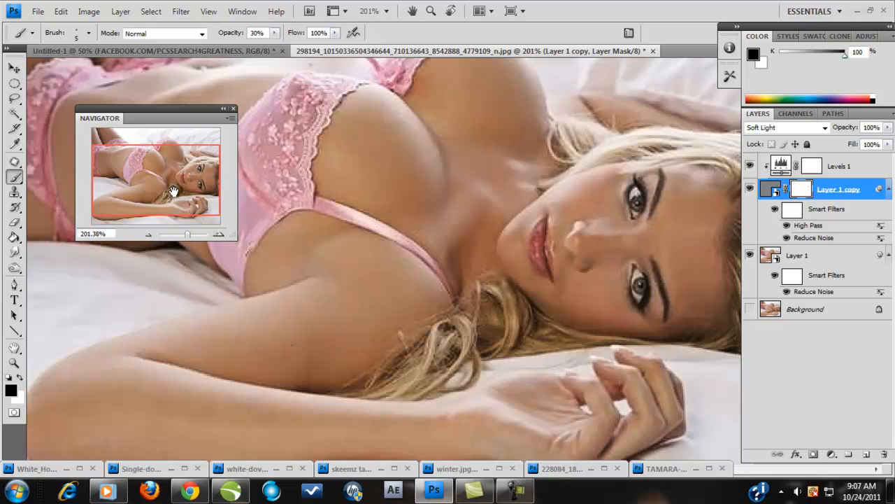
Paint black at 30% opacity on the Layer 1 copy mask over the hair below the face with a hard round 13 px brush.
{"action": "left_click_drag", "start_coordinate": [176, 192], "coordinate": [185, 194]}
{"action": "left_click", "coordinate": [89, 33]}
{"action": "left_click", "coordinate": [114, 142]}
{"action": "left_click", "coordinate": [517, 326]}
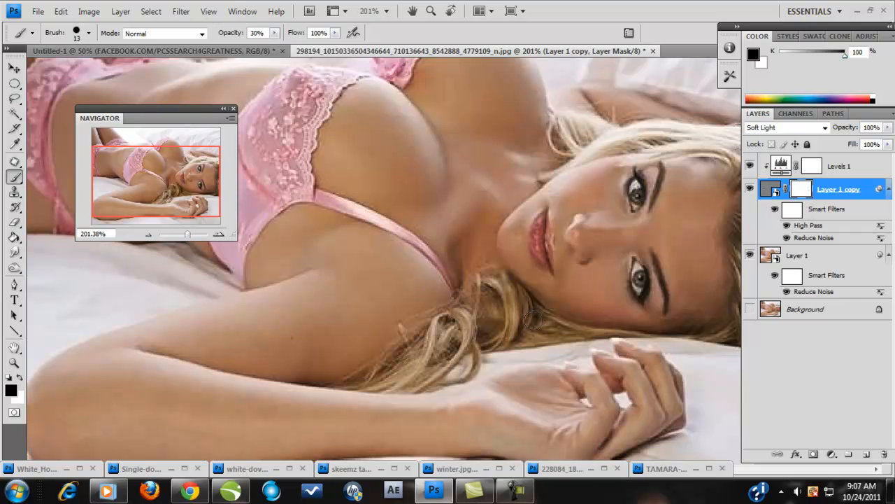
{"action": "left_click_drag", "start_coordinate": [553, 334], "coordinate": [587, 338]}
{"action": "scroll", "coordinate": [260, 244], "scroll_direction": "down", "scroll_amount": 2}
{"action": "left_click", "coordinate": [866, 470]}
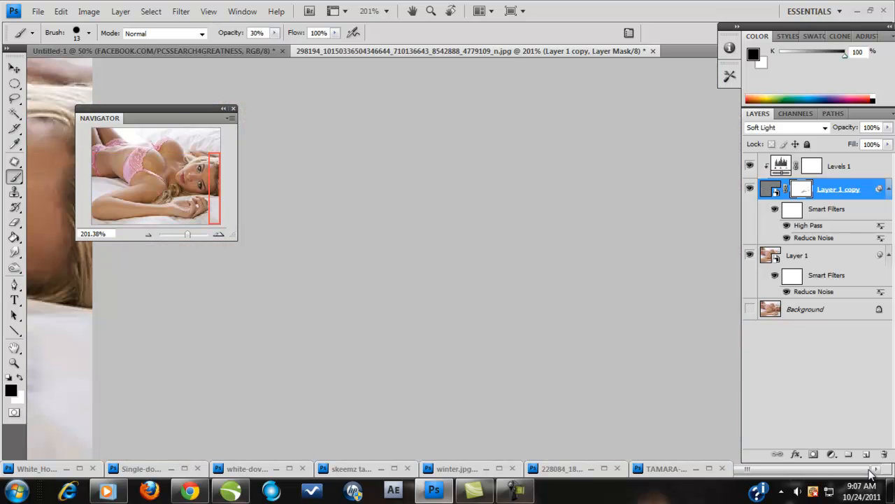
{"action": "left_click_drag", "start_coordinate": [777, 470], "coordinate": [639, 465]}
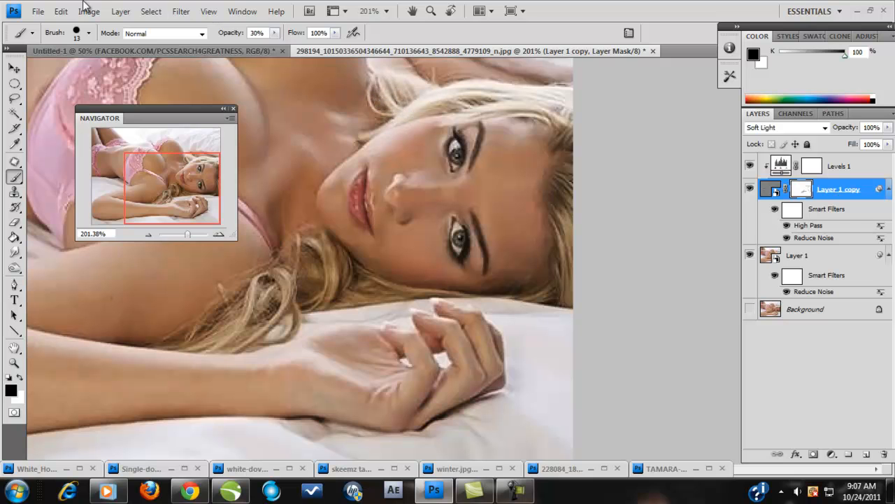
Touch up the mask beside the jaw with a hard round 3 px brush, return the zoom to 100% and switch to the Move tool.
{"action": "left_click", "coordinate": [88, 33]}
{"action": "left_click", "coordinate": [48, 140]}
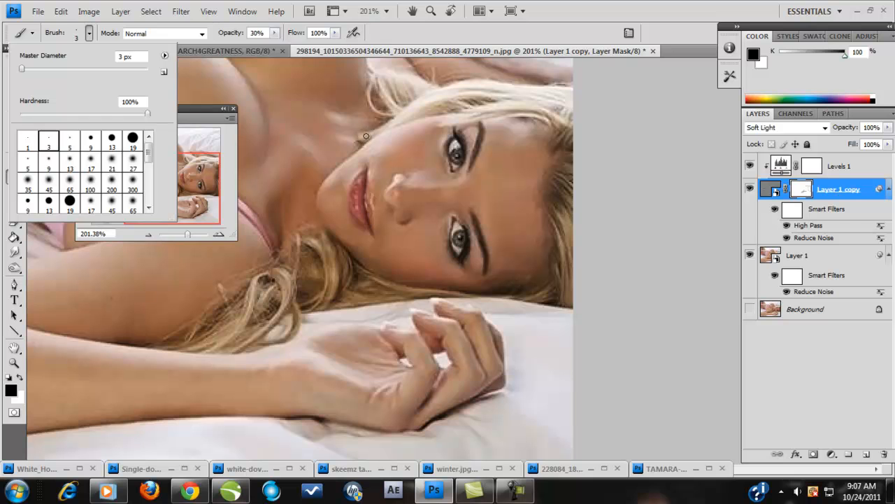
{"action": "left_click", "coordinate": [364, 137]}
{"action": "scroll", "coordinate": [591, 261], "scroll_direction": "down", "scroll_amount": 1}
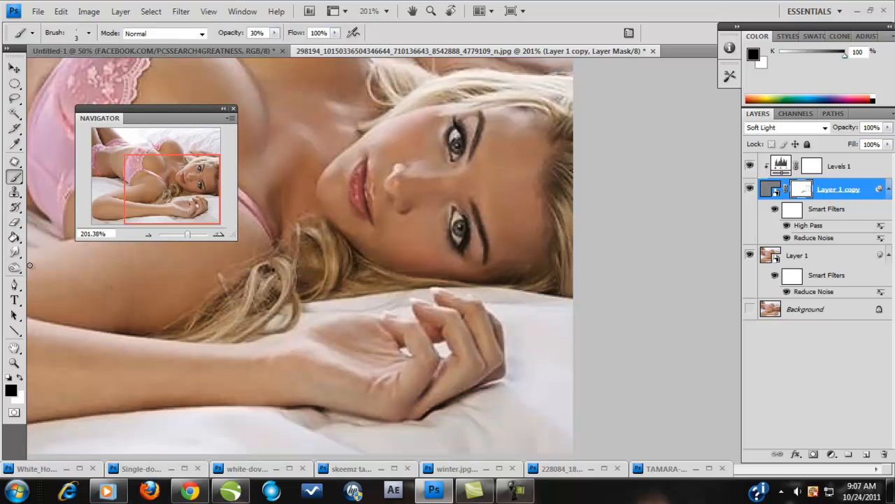
{"action": "left_click", "coordinate": [112, 235]}
{"action": "type", "text": "100"}
{"action": "left_click", "coordinate": [14, 68]}
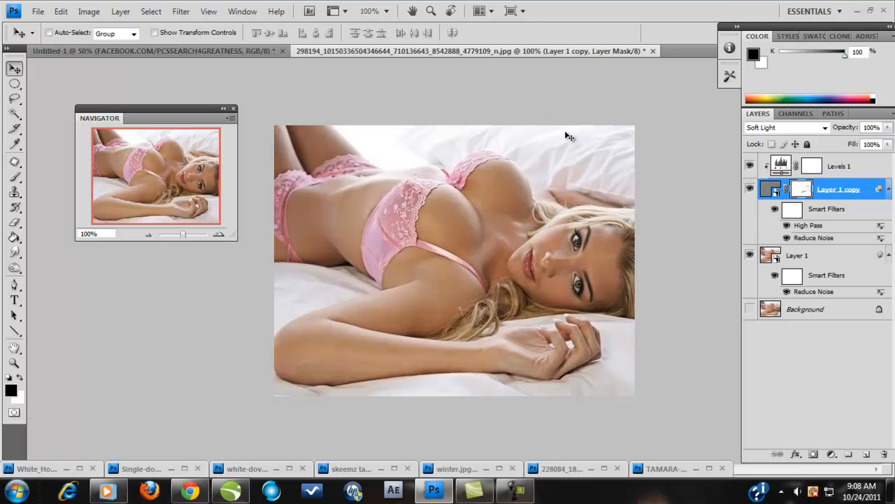
Stamp Layer 1, Layer 1 copy and Levels 1 into a new merged layer and hide Layer 1 and Layer 1 copy.
{"action": "left_click", "coordinate": [808, 258]}
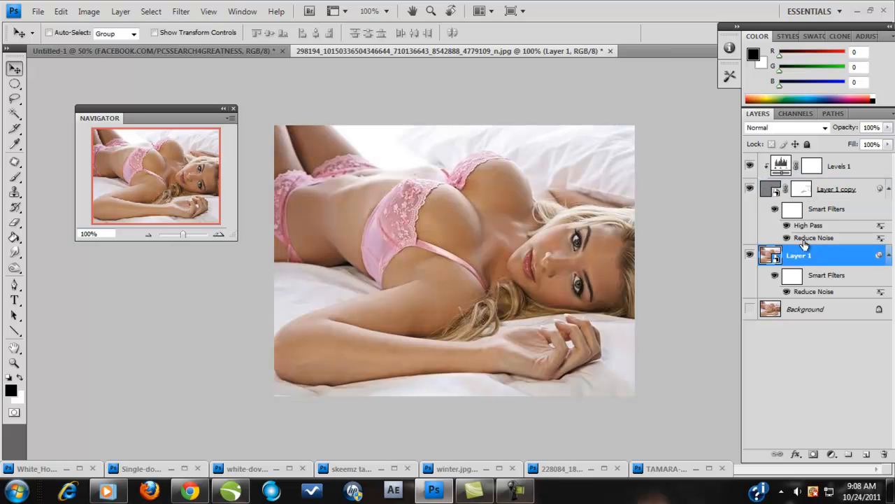
{"action": "left_click", "coordinate": [786, 170], "text": "shift"}
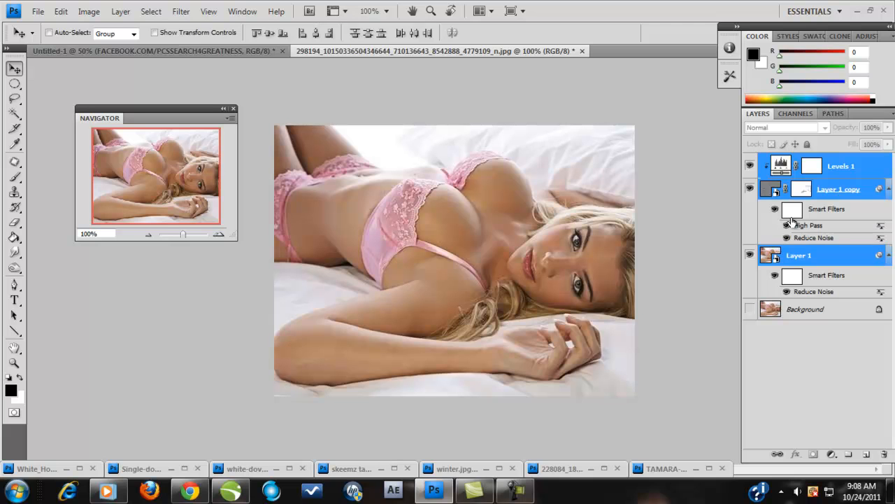
{"action": "key", "text": "ctrl+alt+e"}
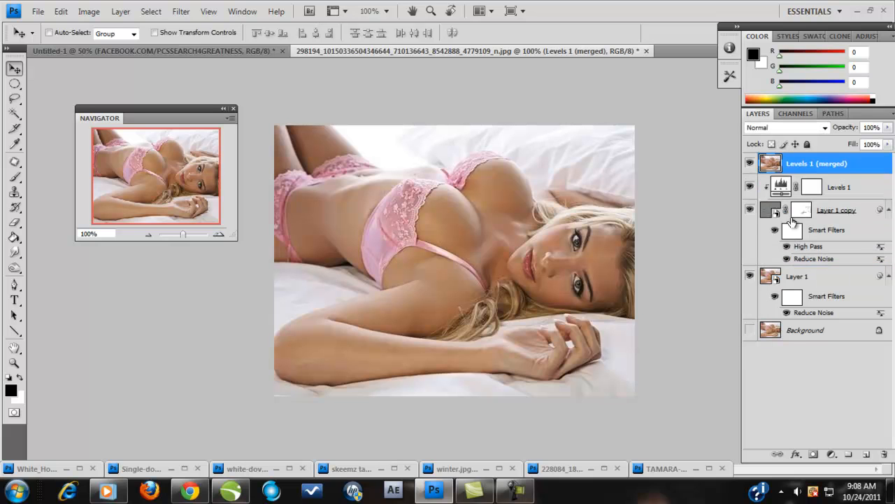
{"action": "left_click", "coordinate": [750, 278]}
{"action": "left_click", "coordinate": [750, 209]}
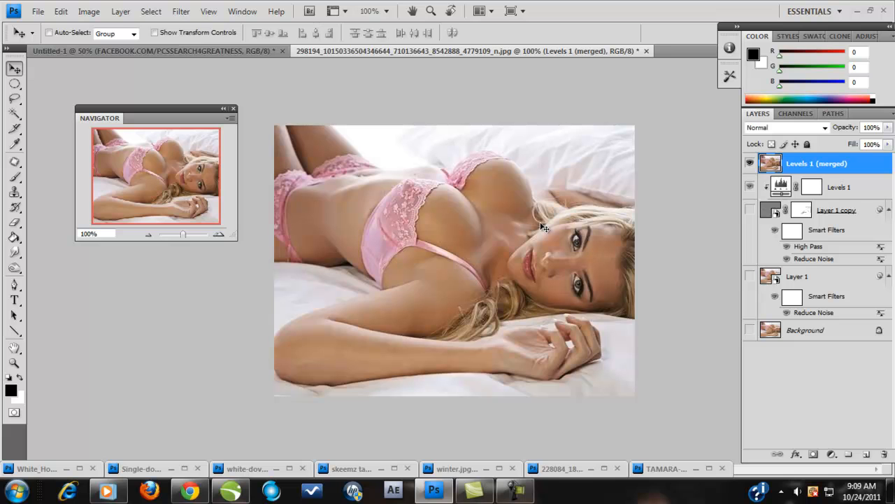
Try moving the merged layer down the canvas and undo the move.
{"action": "left_click_drag", "start_coordinate": [621, 268], "coordinate": [622, 300]}
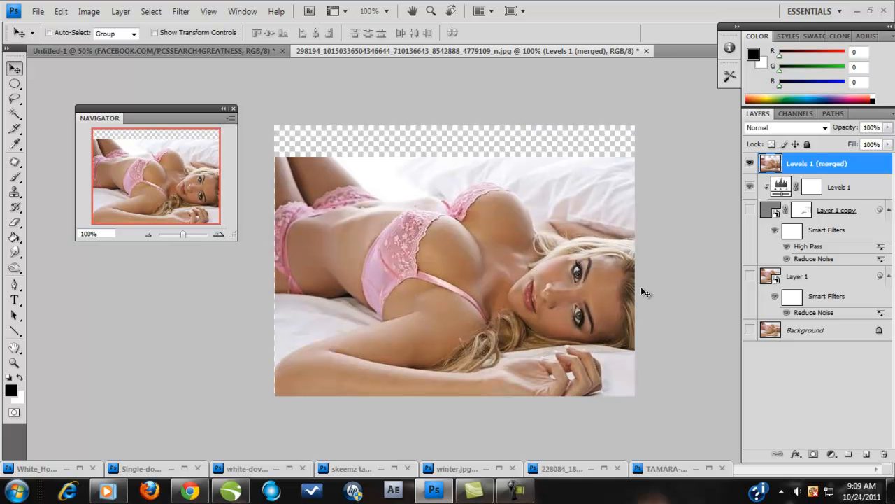
{"action": "left_click", "coordinate": [48, 13]}
{"action": "mouse_move", "coordinate": [61, 11]}
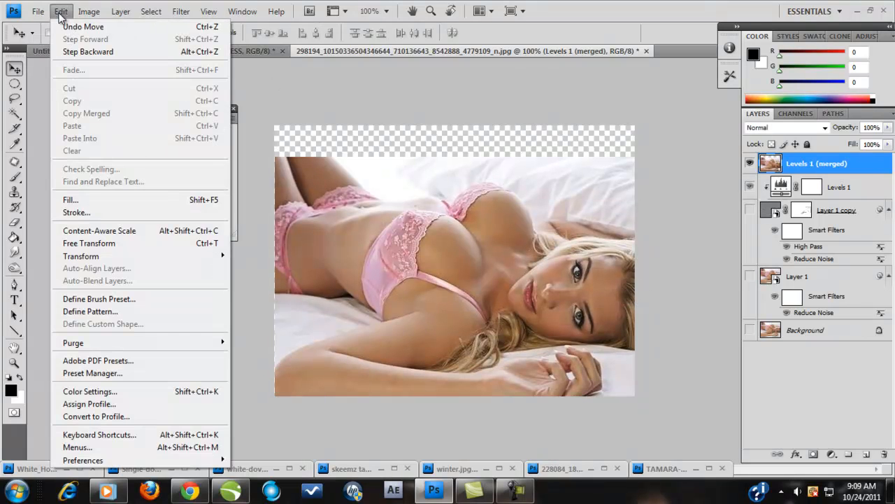
{"action": "left_click", "coordinate": [72, 49]}
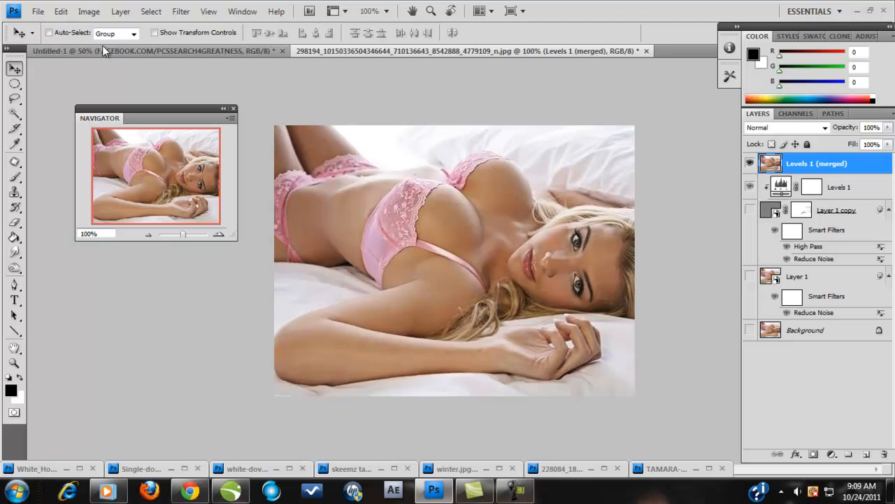
{"action": "left_click", "coordinate": [187, 13]}
{"action": "mouse_move", "coordinate": [196, 124]}
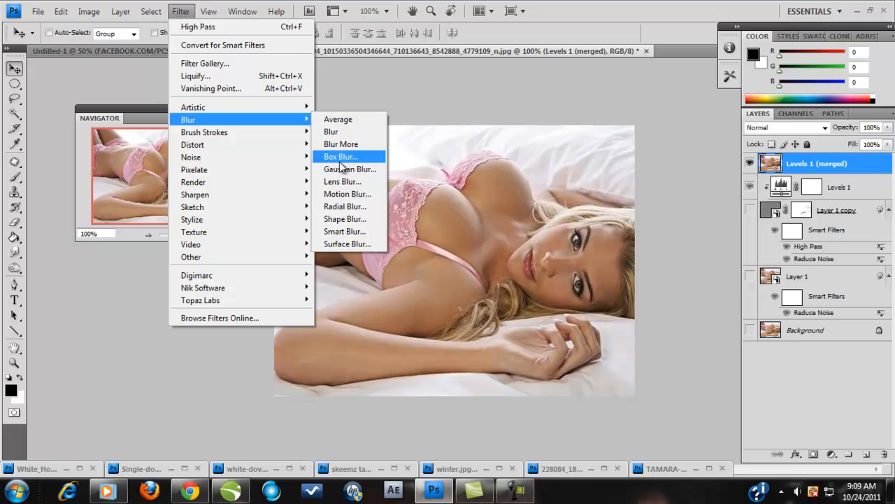
{"action": "mouse_move", "coordinate": [229, 298]}
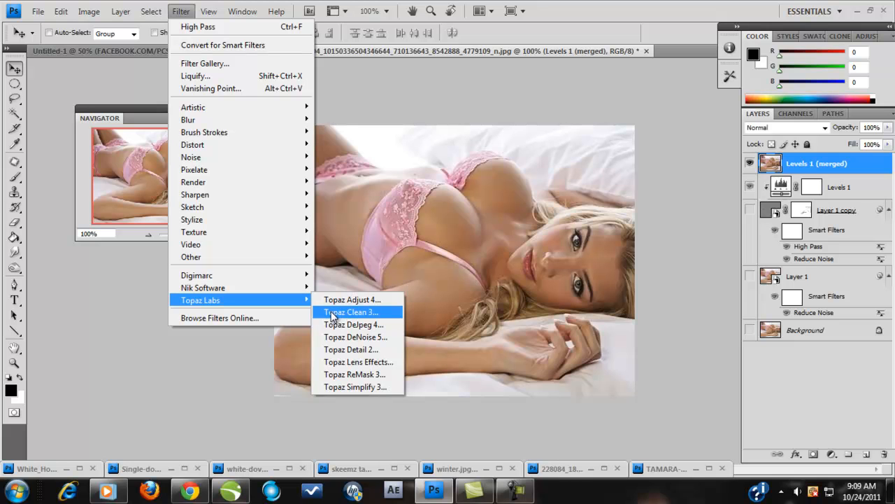
{"action": "mouse_move", "coordinate": [255, 123]}
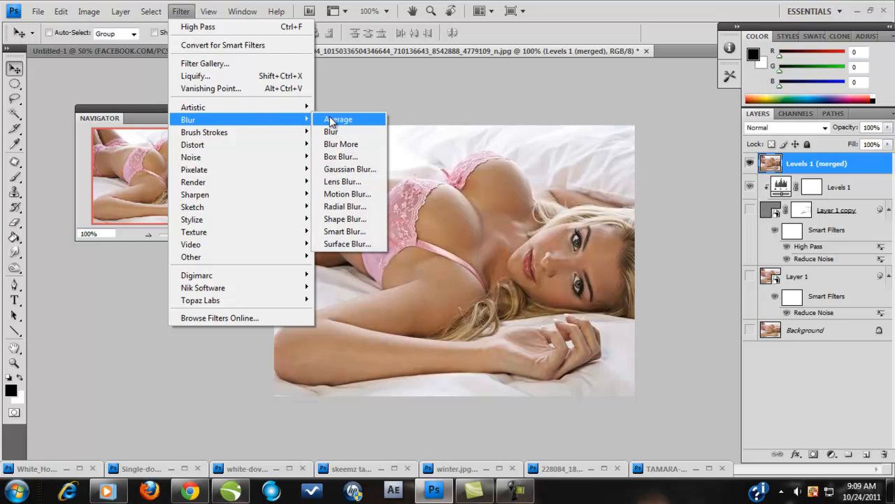
{"action": "left_click", "coordinate": [349, 170]}
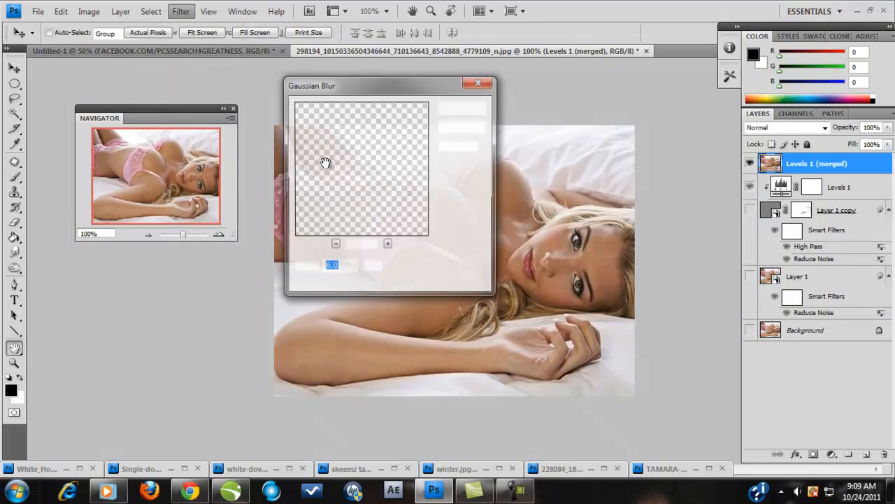
{"action": "type", "text": "11"}
{"action": "key", "text": "BackSpace"}
{"action": "key", "text": "BackSpace"}
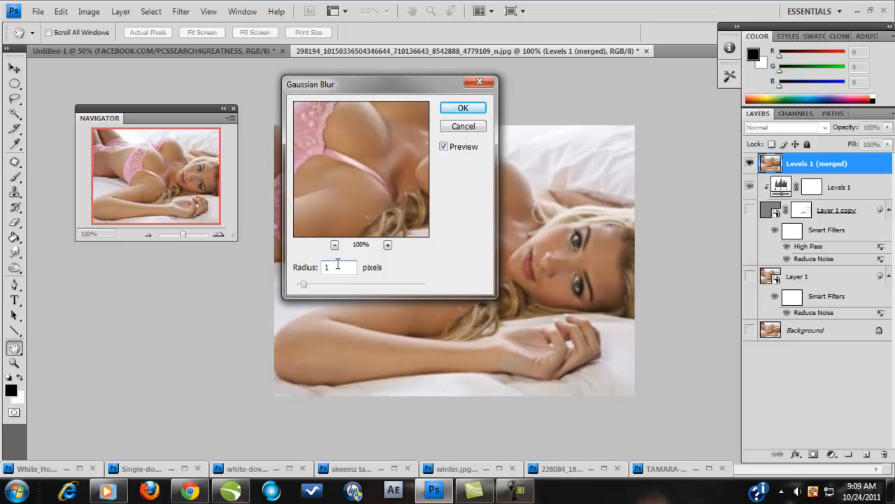
{"action": "left_click_drag", "start_coordinate": [385, 85], "coordinate": [274, 42]}
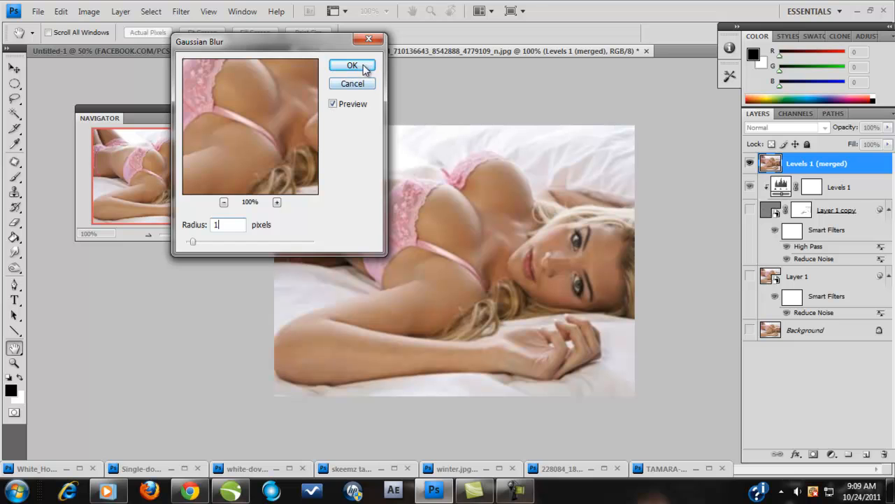
{"action": "left_click", "coordinate": [353, 84]}
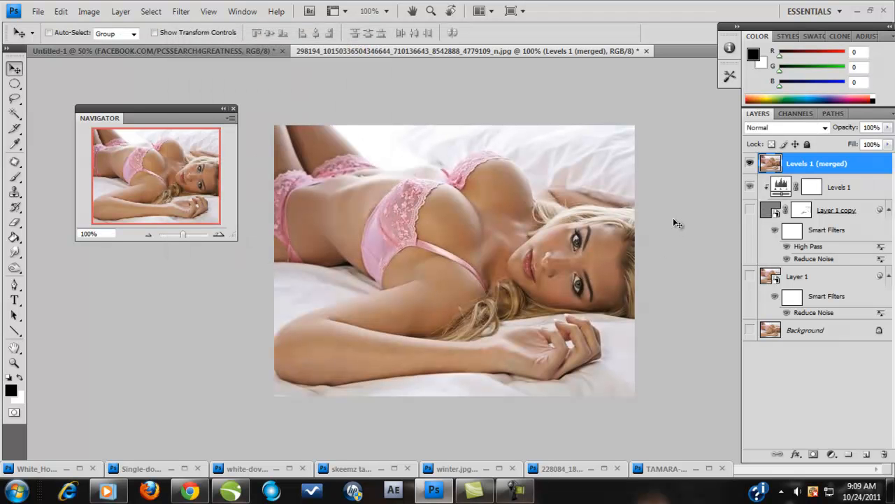
Duplicate the merged layer and apply a Gaussian Blur with a 1 pixel radius to the copy.
{"action": "key", "text": "ctrl+j"}
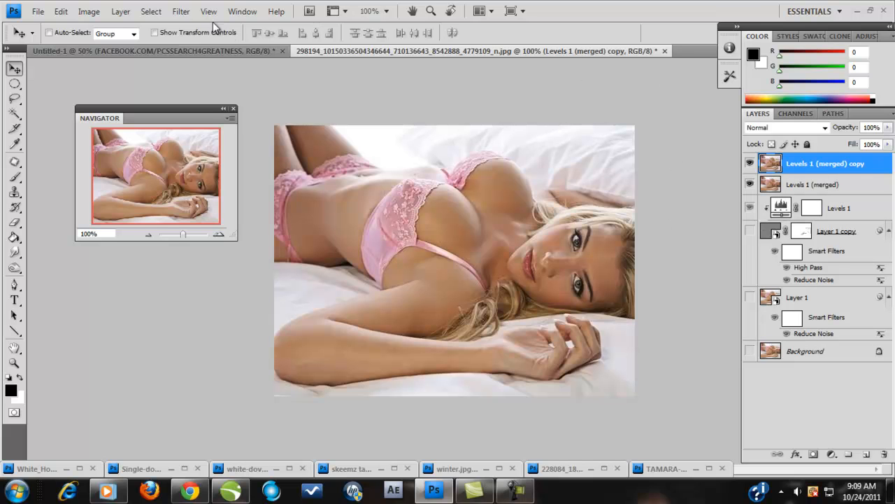
{"action": "left_click", "coordinate": [180, 11]}
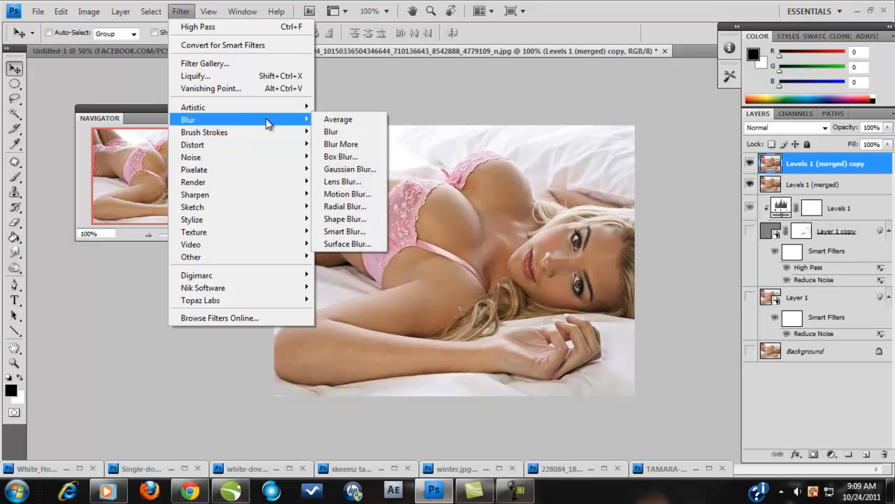
{"action": "left_click", "coordinate": [349, 170]}
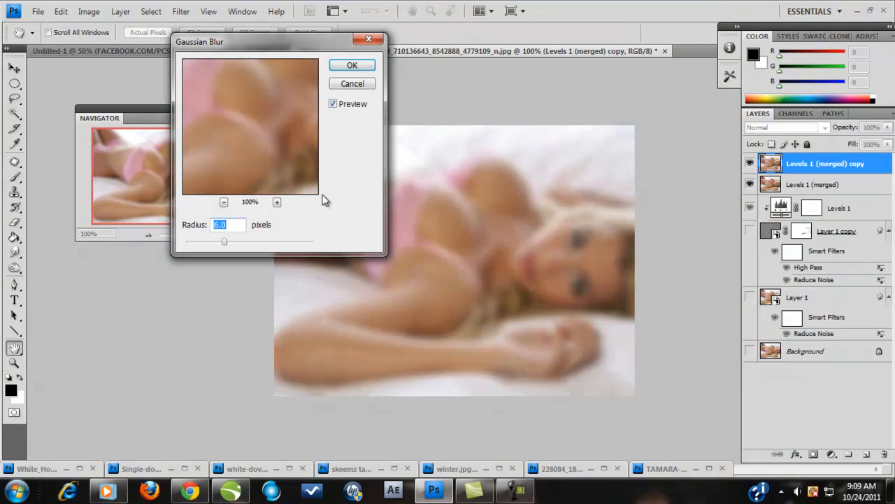
{"action": "type", "text": "1"}
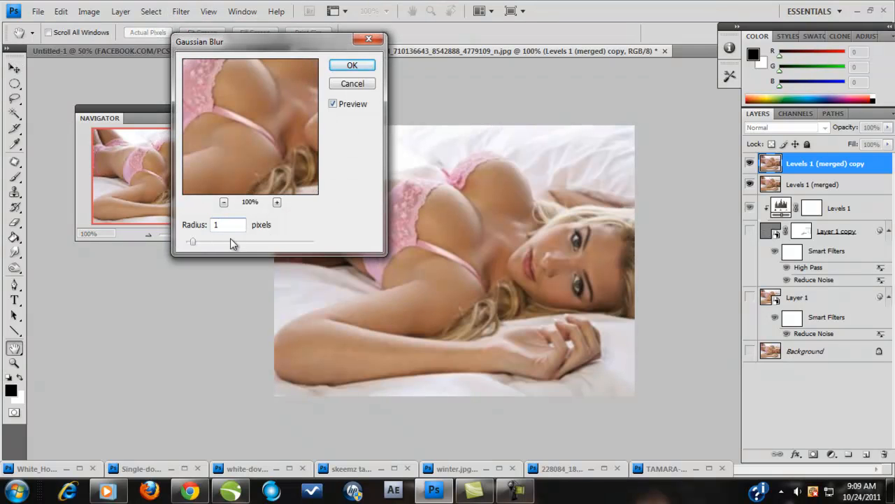
{"action": "left_click", "coordinate": [352, 65]}
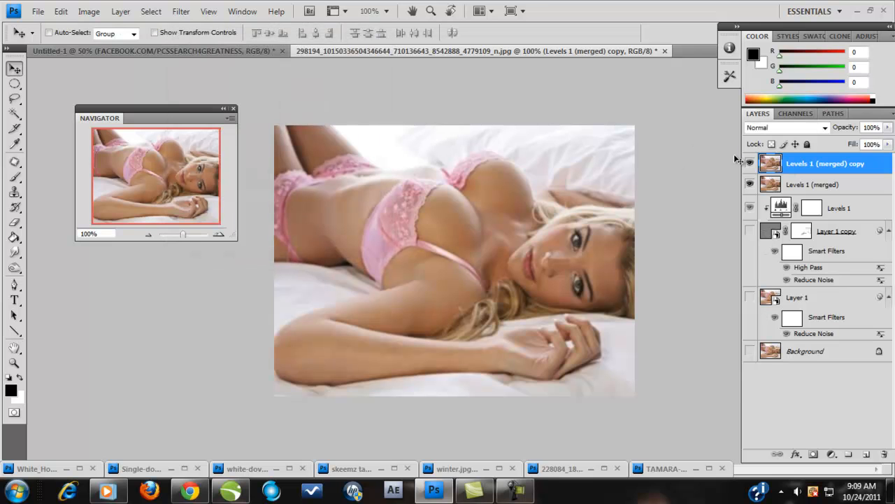
Set the blurred copy's blend mode to Soft Light and its opacity to 40%.
{"action": "left_click", "coordinate": [770, 128]}
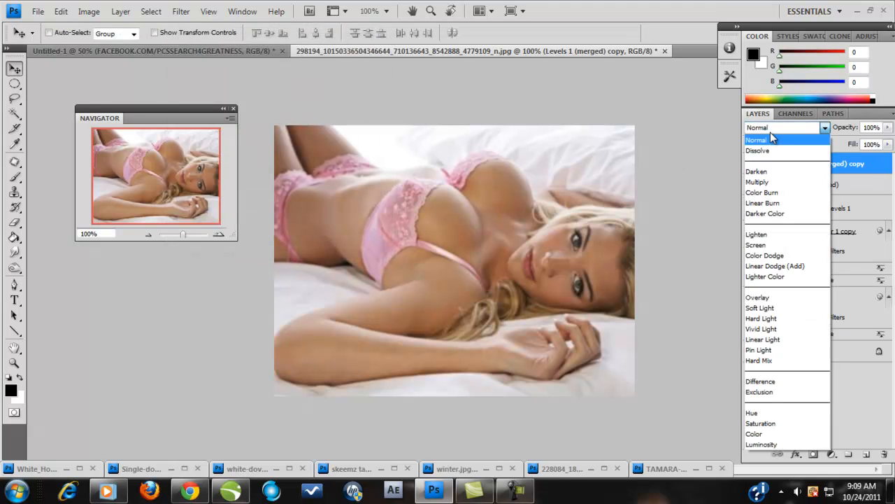
{"action": "left_click", "coordinate": [761, 308]}
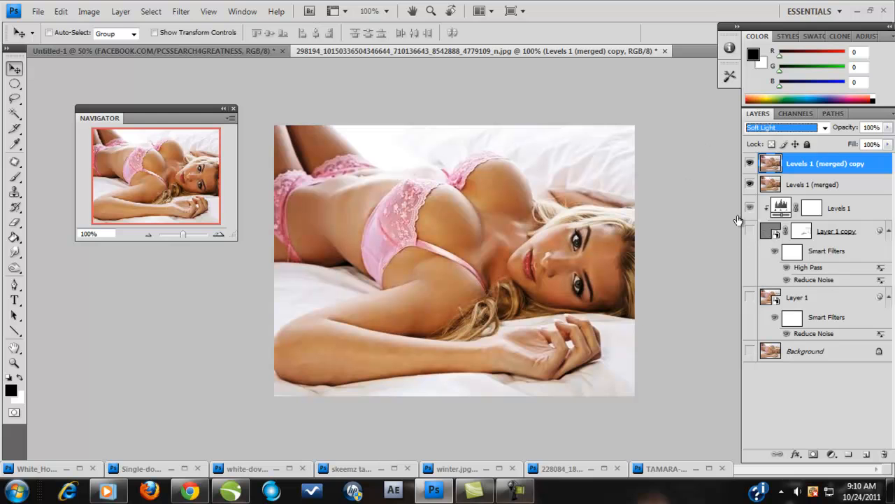
{"action": "left_click", "coordinate": [887, 127]}
{"action": "left_click_drag", "start_coordinate": [882, 142], "coordinate": [845, 144]}
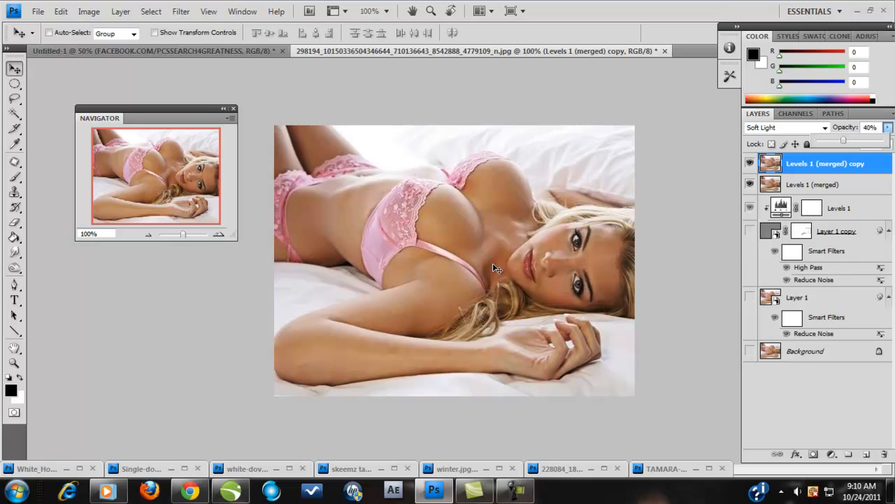
Stamp the merged layer and its blurred copy into a new merged layer on top and hide the two source layers.
{"action": "left_click", "coordinate": [793, 184], "text": "shift"}
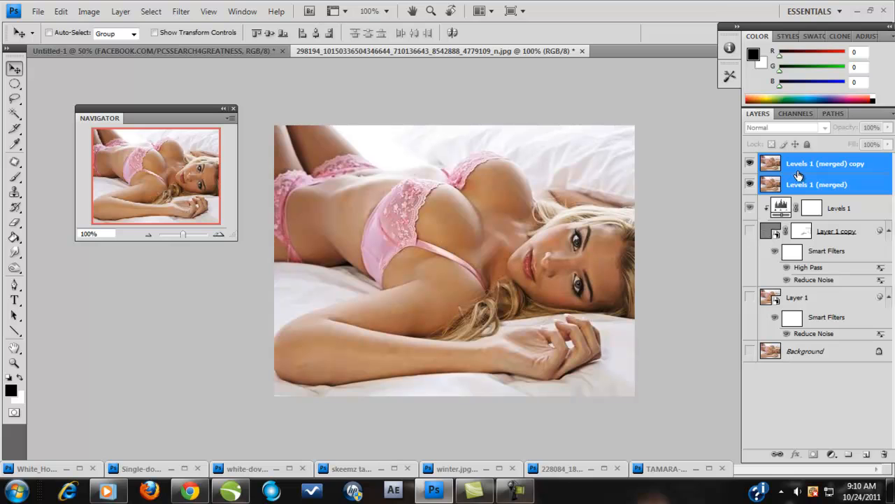
{"action": "key", "text": "ctrl+alt+e"}
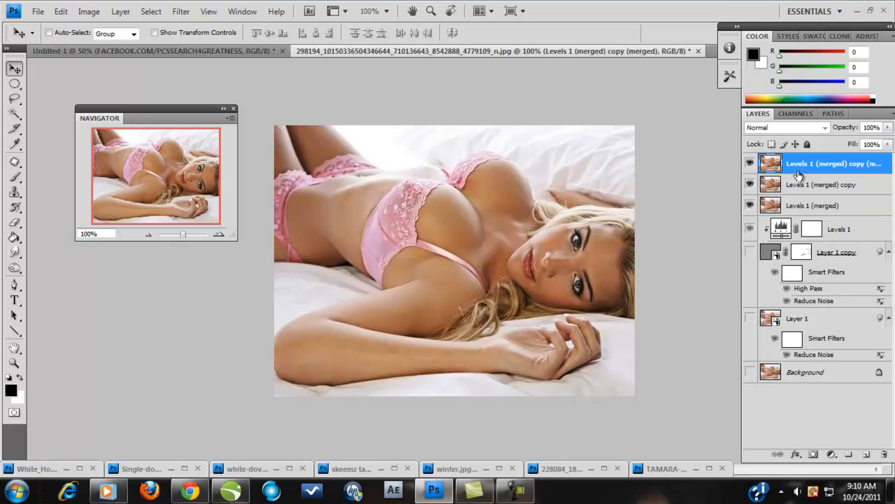
{"action": "left_click", "coordinate": [749, 184]}
{"action": "left_click", "coordinate": [749, 205]}
{"action": "left_click", "coordinate": [178, 12]}
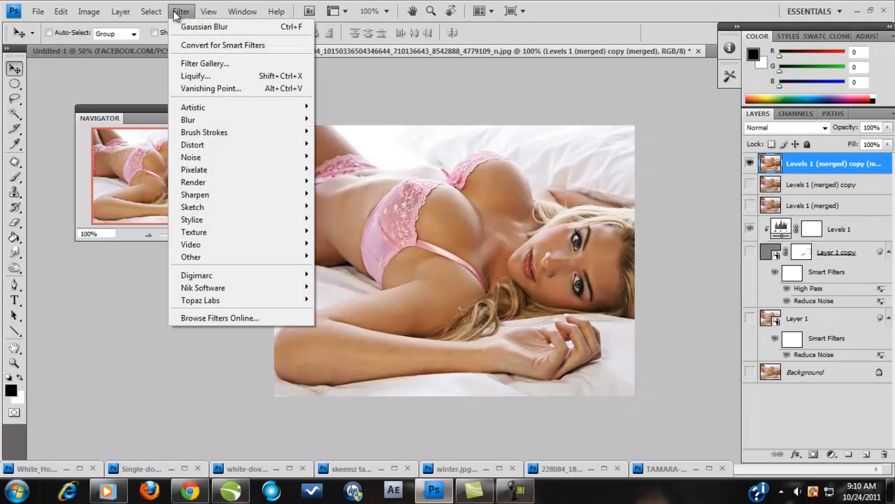
{"action": "mouse_move", "coordinate": [231, 162]}
{"action": "left_click", "coordinate": [104, 371]}
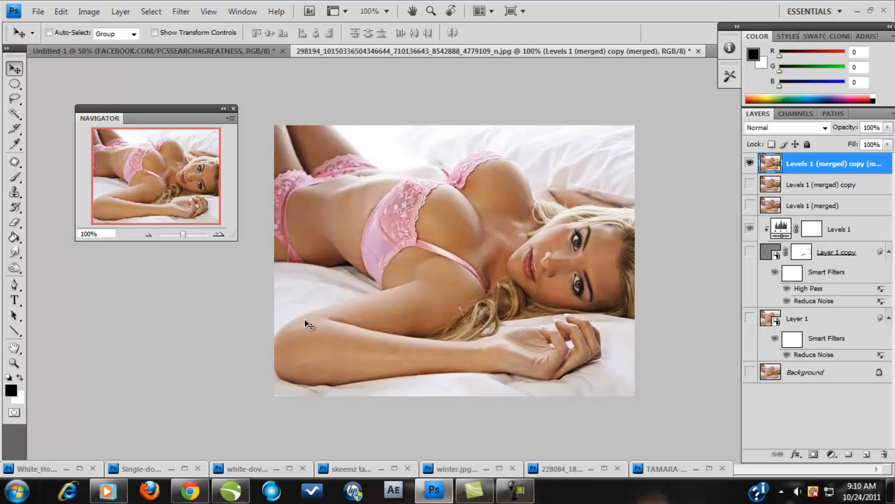
Show the Background layer and toggle the top merged layer's visibility to compare the photo before and after the retouch.
{"action": "left_click", "coordinate": [749, 375]}
{"action": "left_click", "coordinate": [751, 164]}
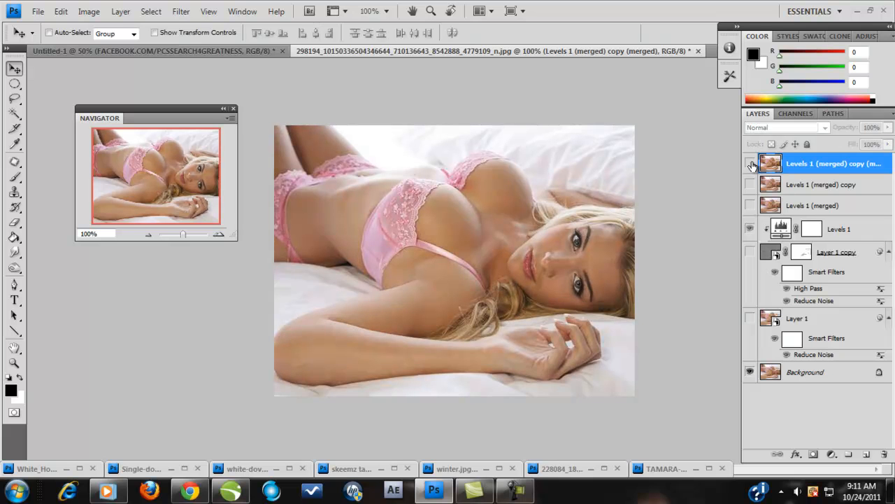
{"action": "left_click", "coordinate": [751, 164]}
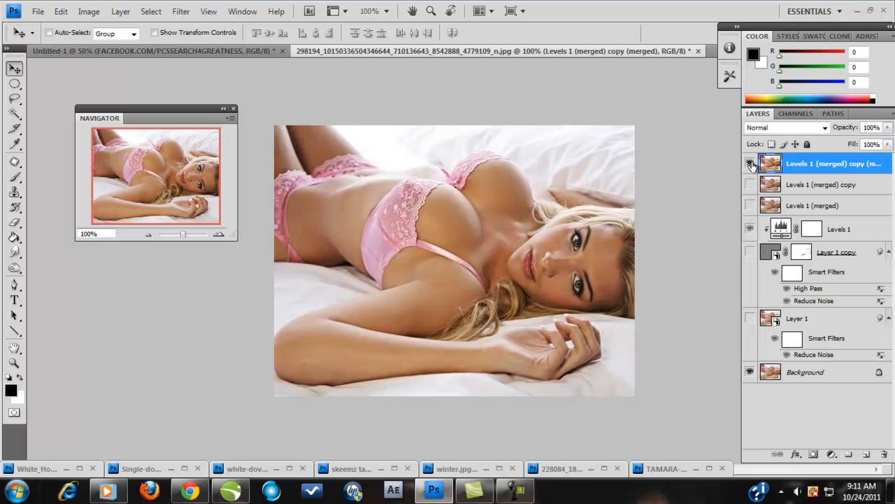
{"action": "left_click", "coordinate": [751, 164]}
{"action": "left_click", "coordinate": [751, 164]}
{"action": "left_click", "coordinate": [751, 164]}
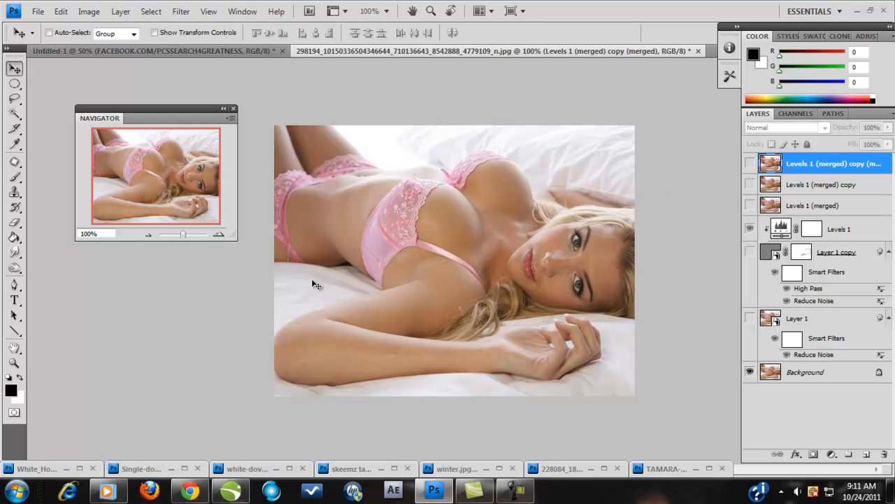
{"action": "left_click", "coordinate": [751, 163]}
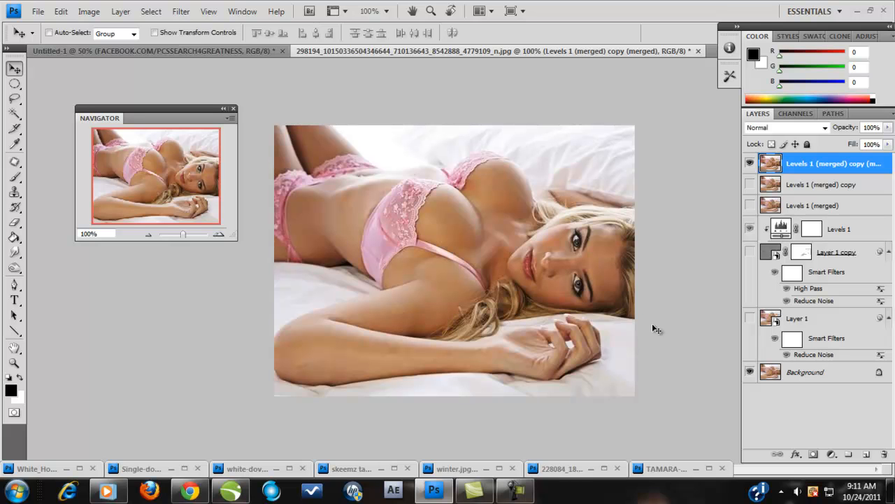
{"action": "mouse_move", "coordinate": [433, 483]}
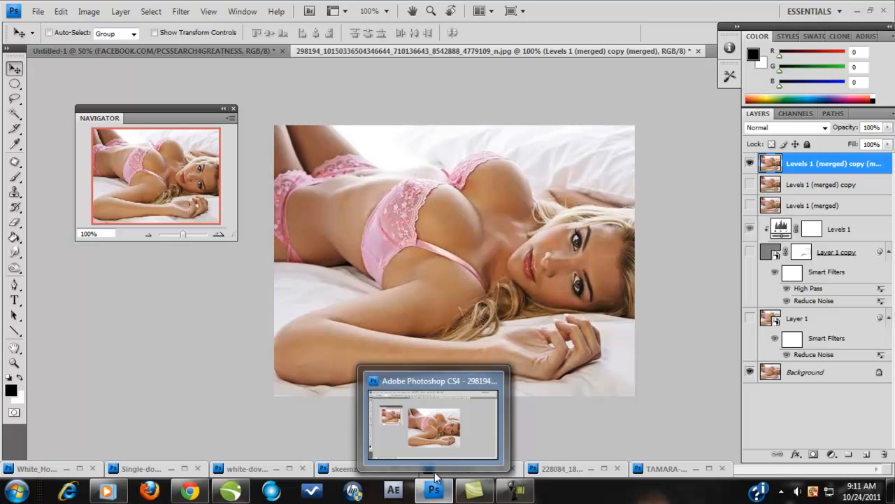